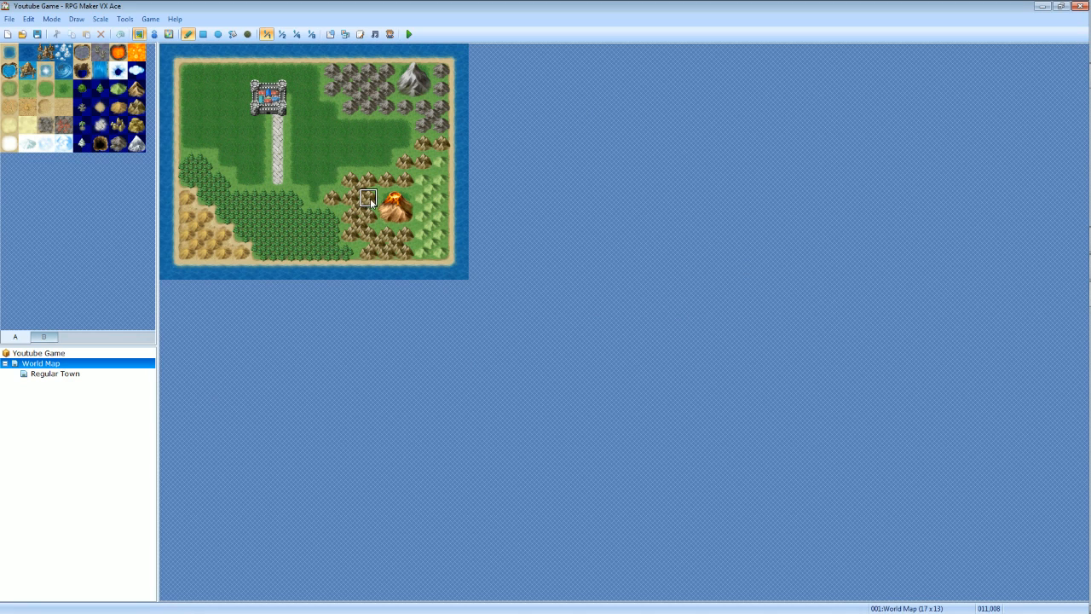
Switch to event editing and create a new event on the stone path tile south of the castle at 006,006.
click(155, 34)
key(F6)
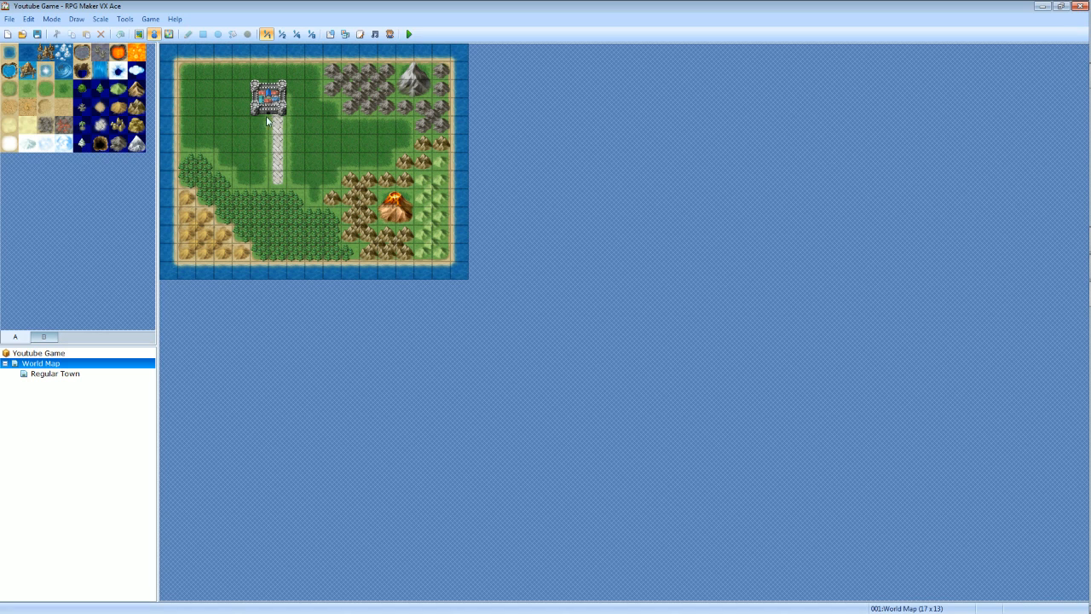
click(277, 162)
right_click(277, 162)
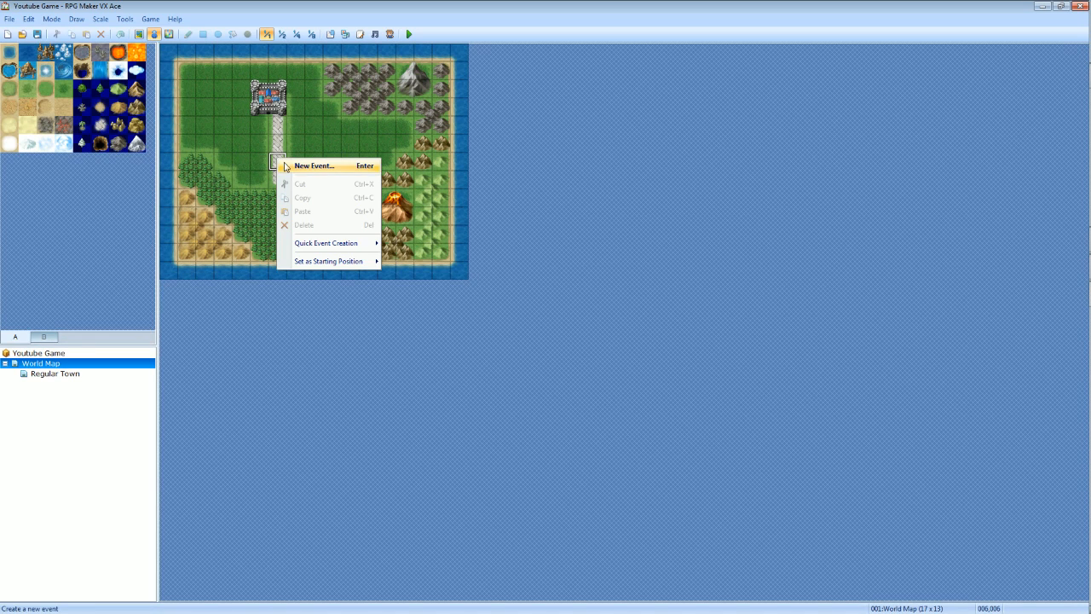
click(291, 164)
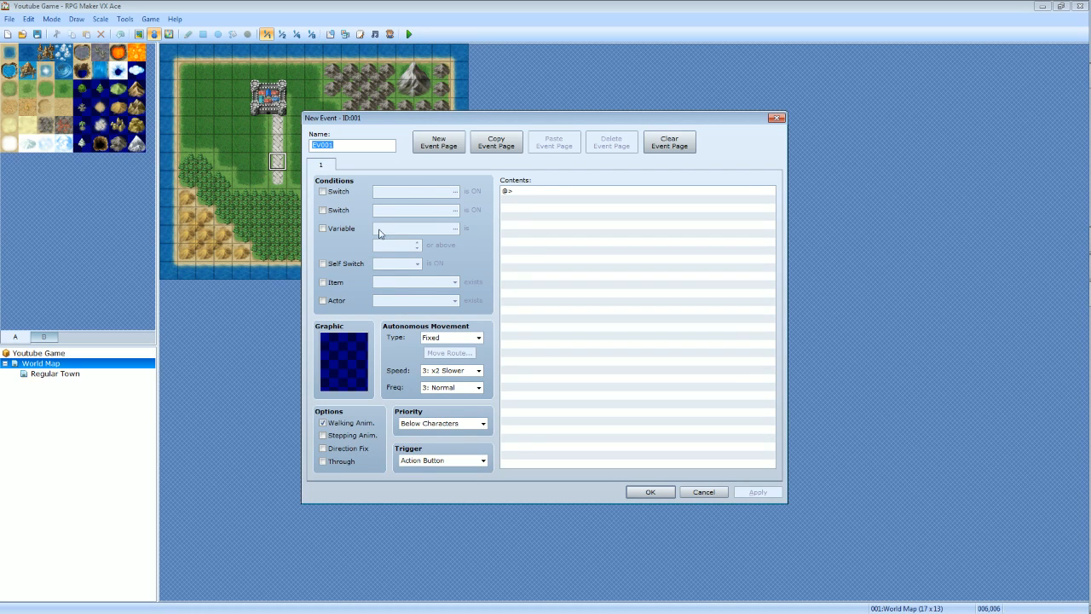
Name the new event "Moving".
click(347, 144)
click(333, 148)
drag(333, 147, 301, 158)
text(Moving)
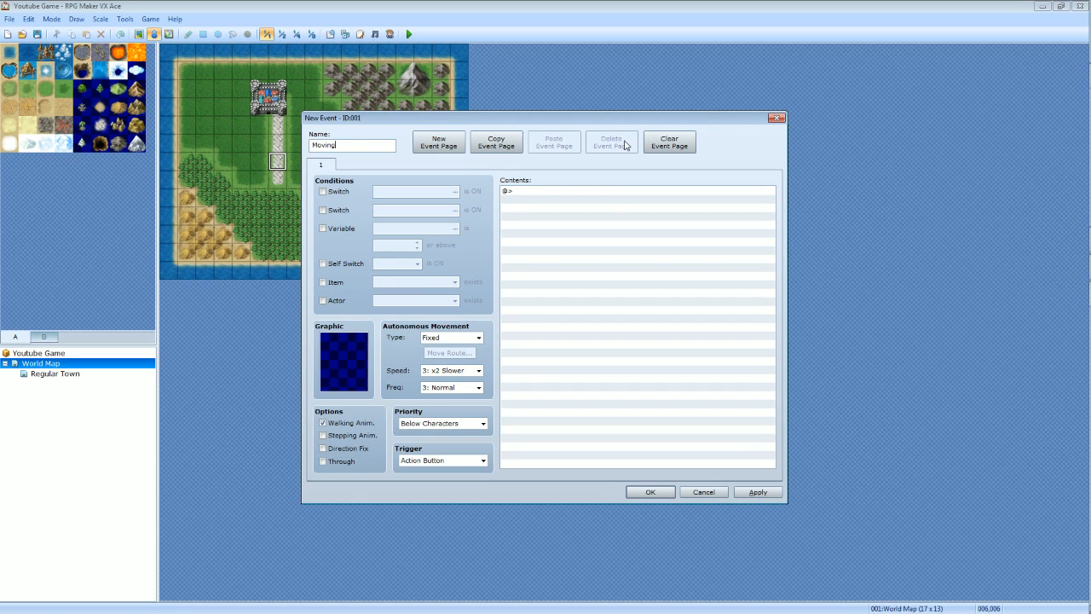
Add a second event page and delete it again.
click(460, 145)
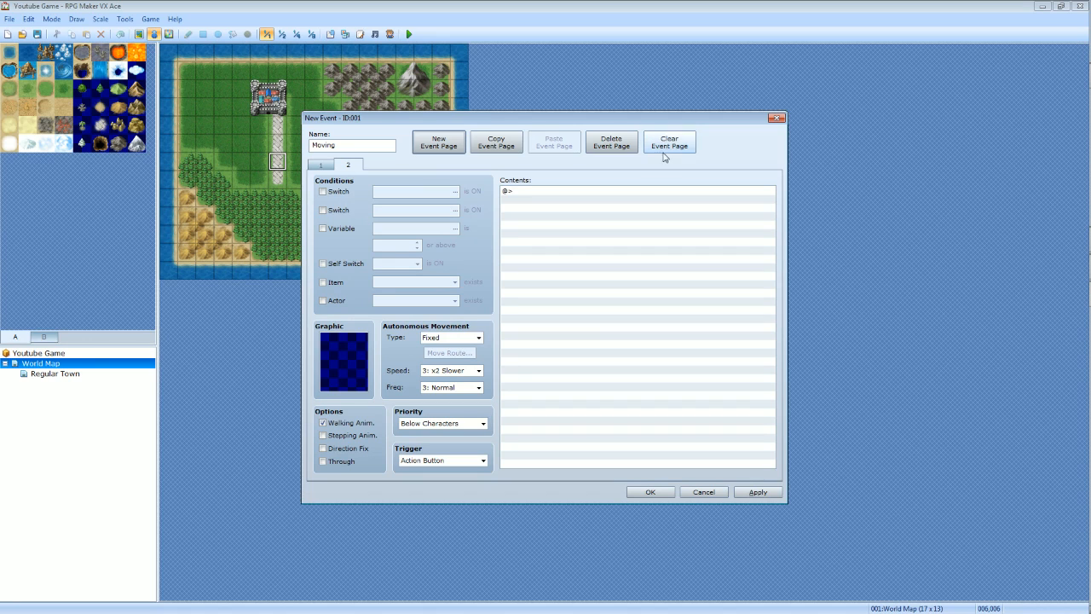
click(629, 156)
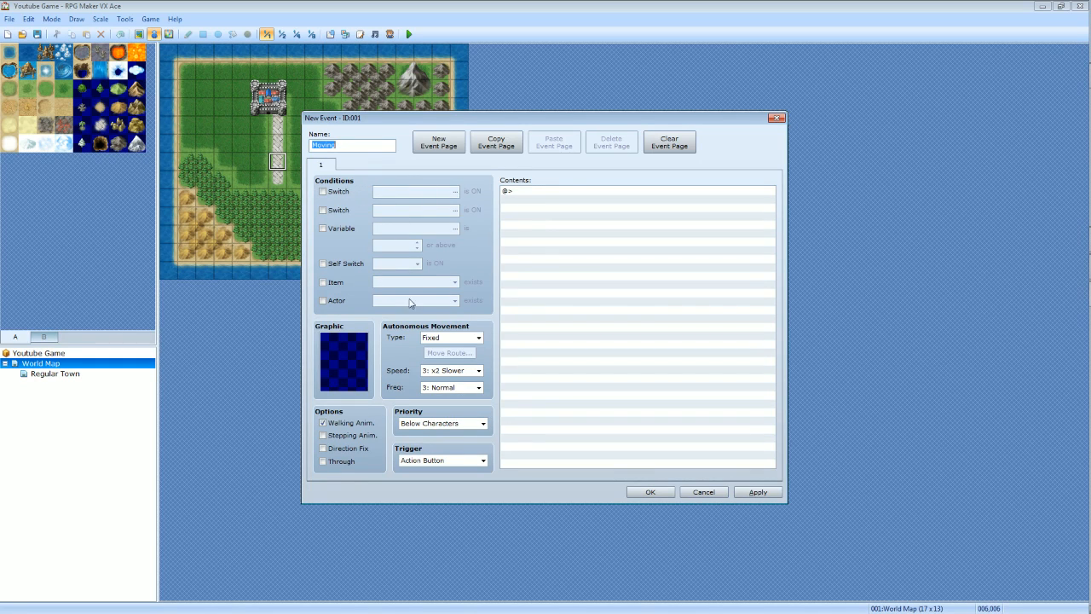
Toggle the Actor, Self Switch, Variable and second Switch conditions on and off again.
click(337, 301)
click(339, 301)
click(342, 268)
click(342, 269)
click(337, 230)
click(336, 227)
click(338, 210)
click(340, 210)
Browse the character graphic sets available for the event, including Damage4, without assigning one.
double_click(348, 361)
click(402, 276)
click(530, 250)
click(527, 287)
click(508, 306)
click(414, 303)
click(522, 306)
click(560, 306)
click(584, 307)
click(422, 329)
click(562, 307)
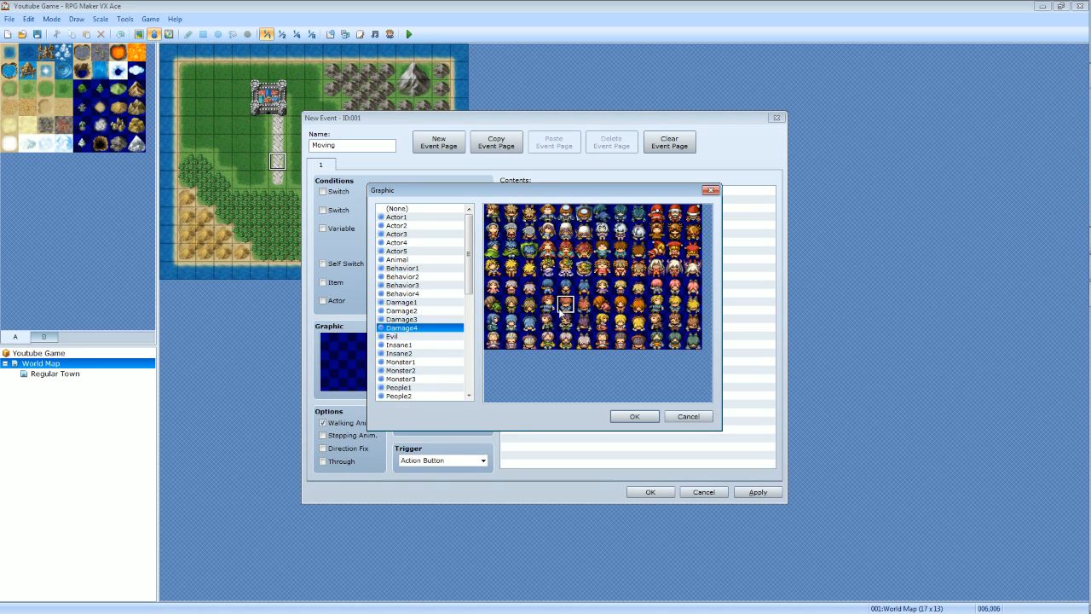
click(703, 420)
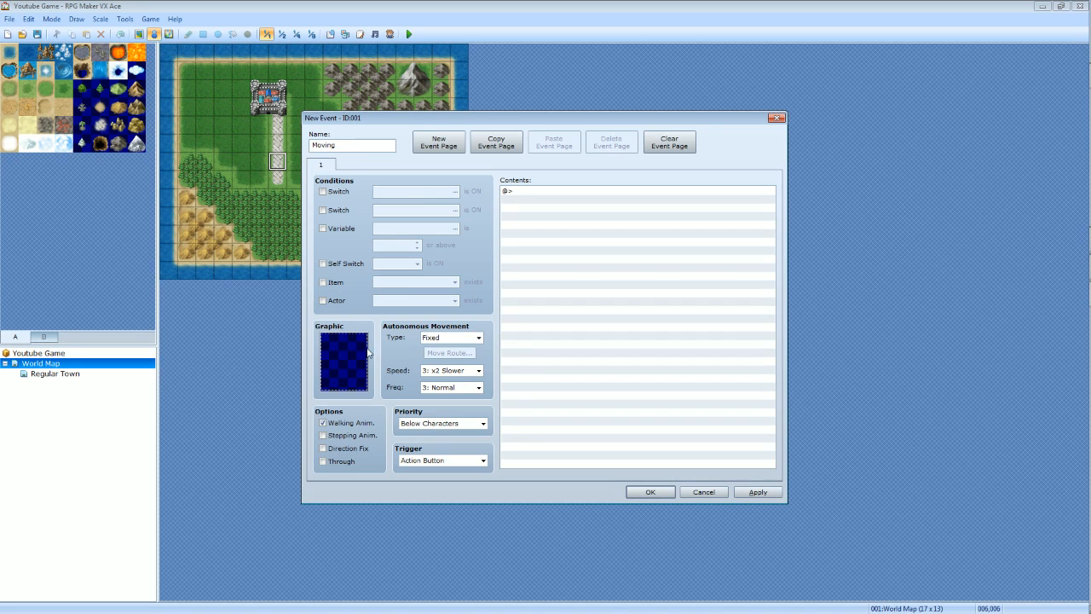
Set the event's autonomous movement type to Custom and turn off its walking animation.
click(478, 338)
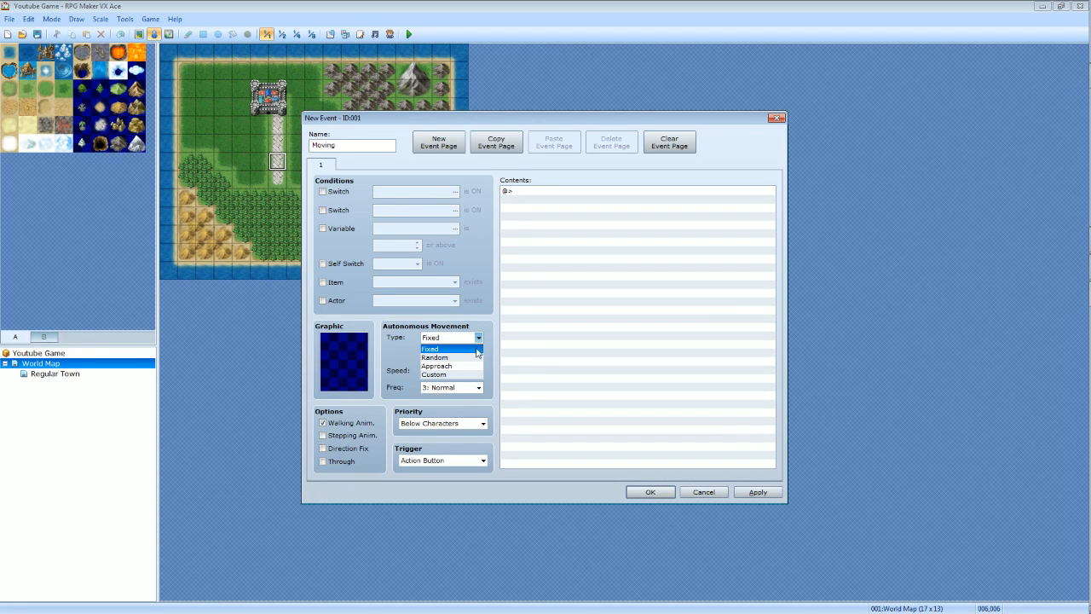
click(472, 375)
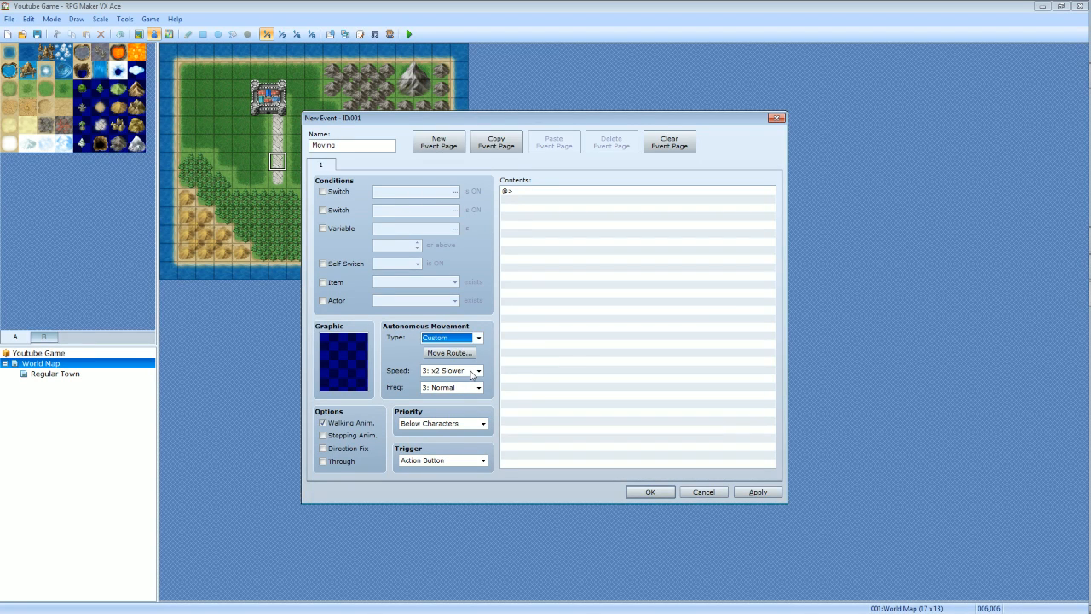
click(449, 357)
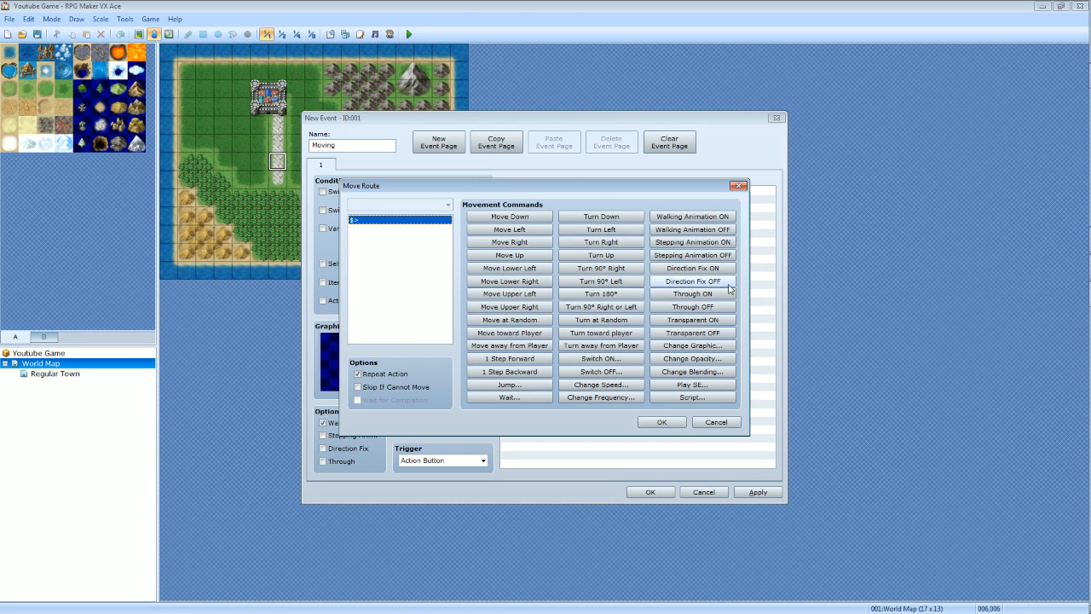
click(729, 423)
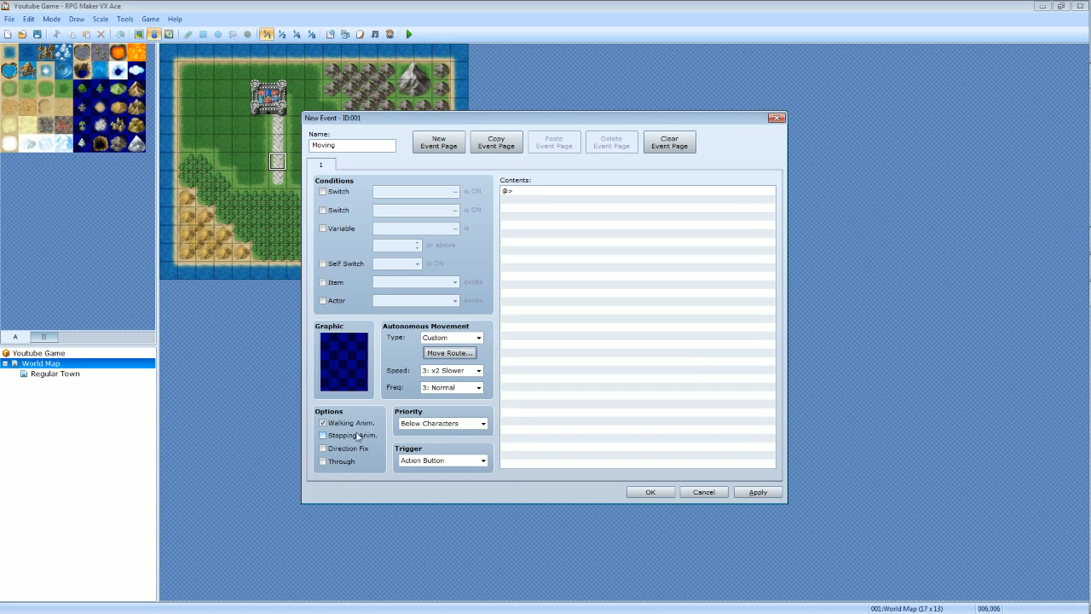
click(354, 422)
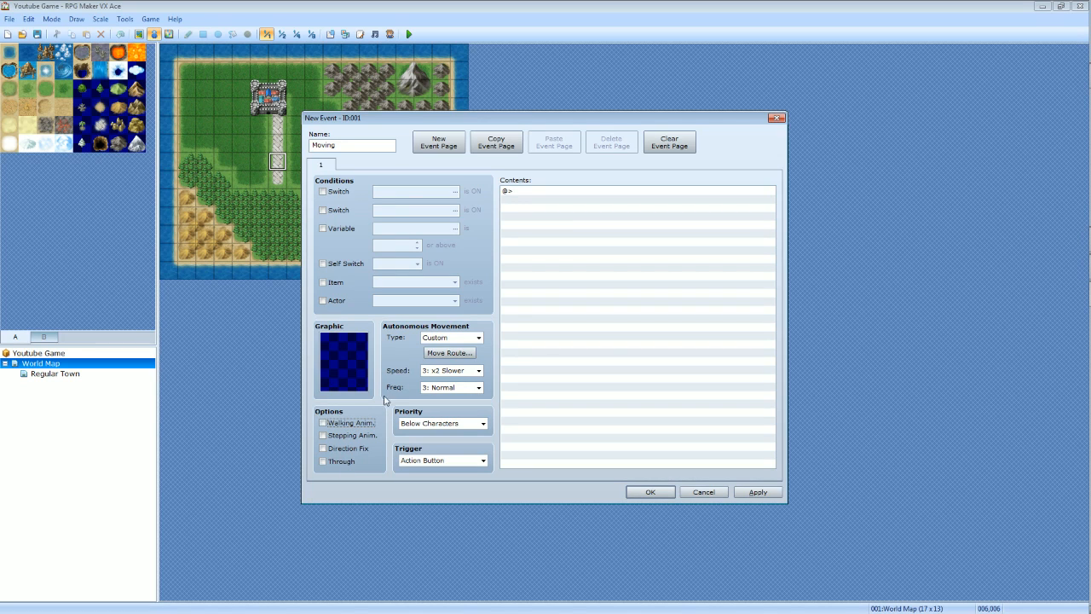
Try the Same as Characters priority for the event and return it to Below Characters.
click(483, 424)
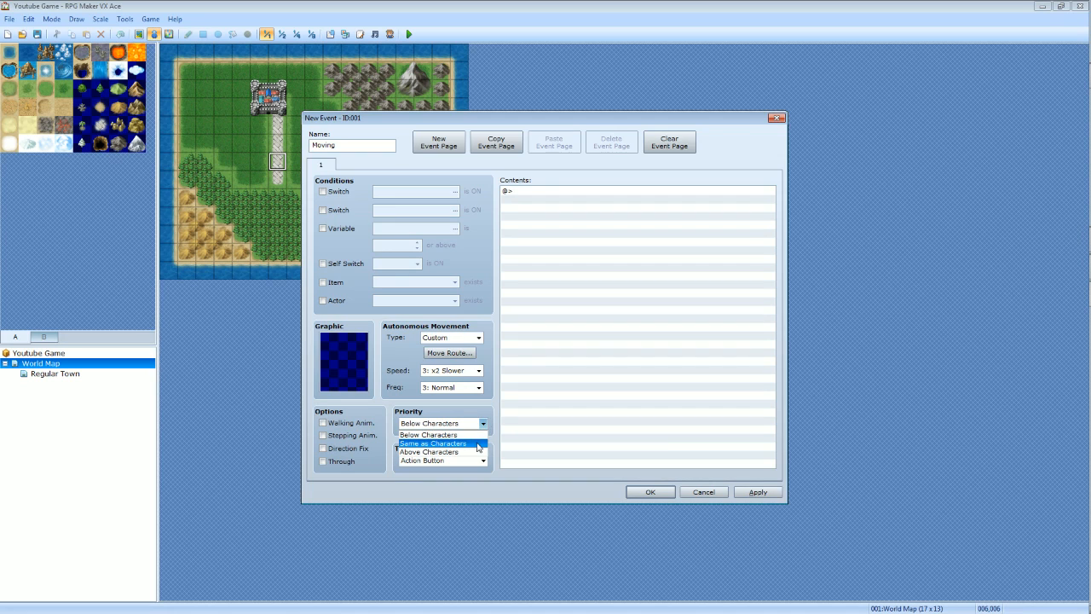
click(483, 423)
click(483, 424)
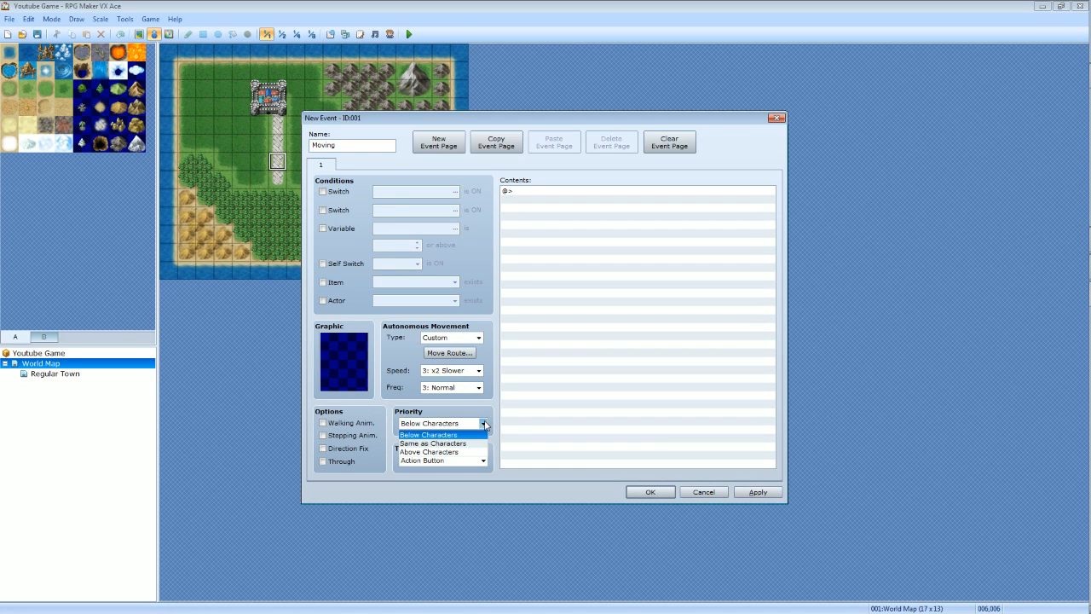
click(483, 434)
click(484, 425)
click(483, 430)
click(483, 423)
click(468, 442)
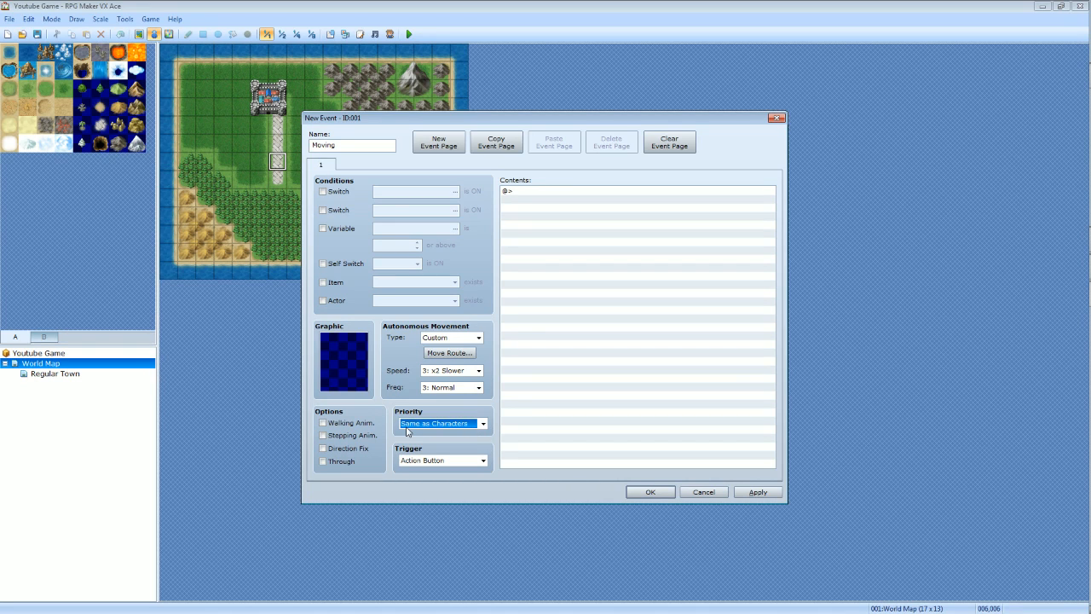
click(483, 423)
click(460, 438)
Set the Moving event's trigger to Autorun.
click(481, 461)
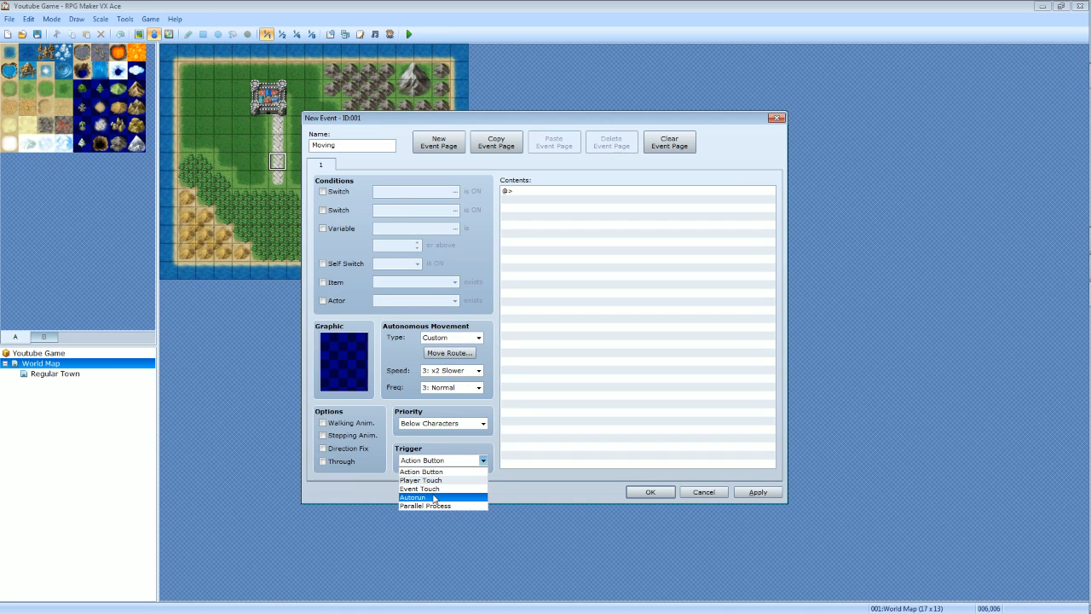
click(434, 497)
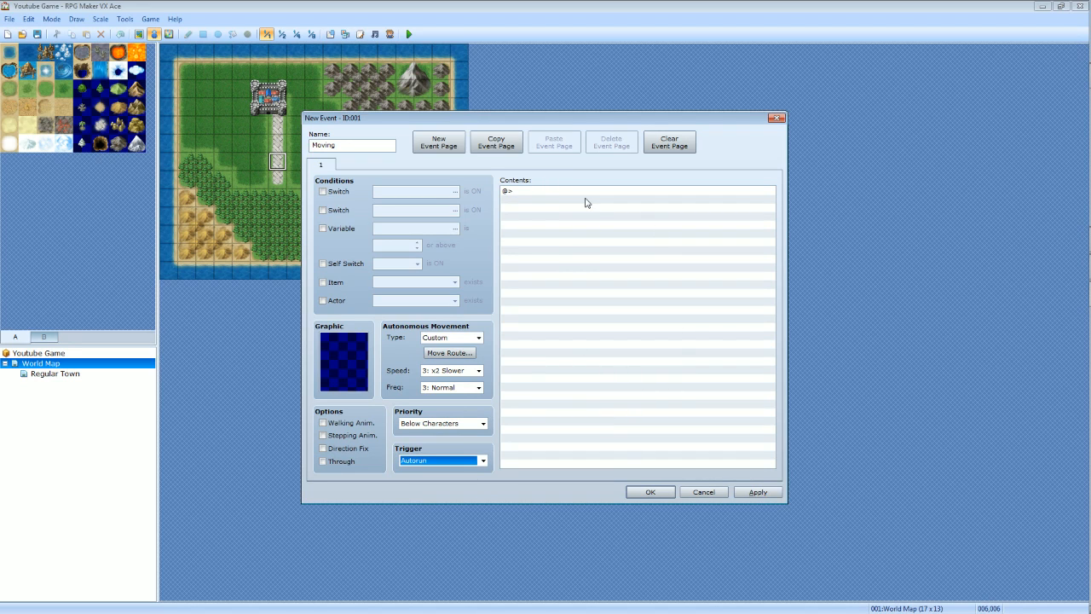
click(645, 214)
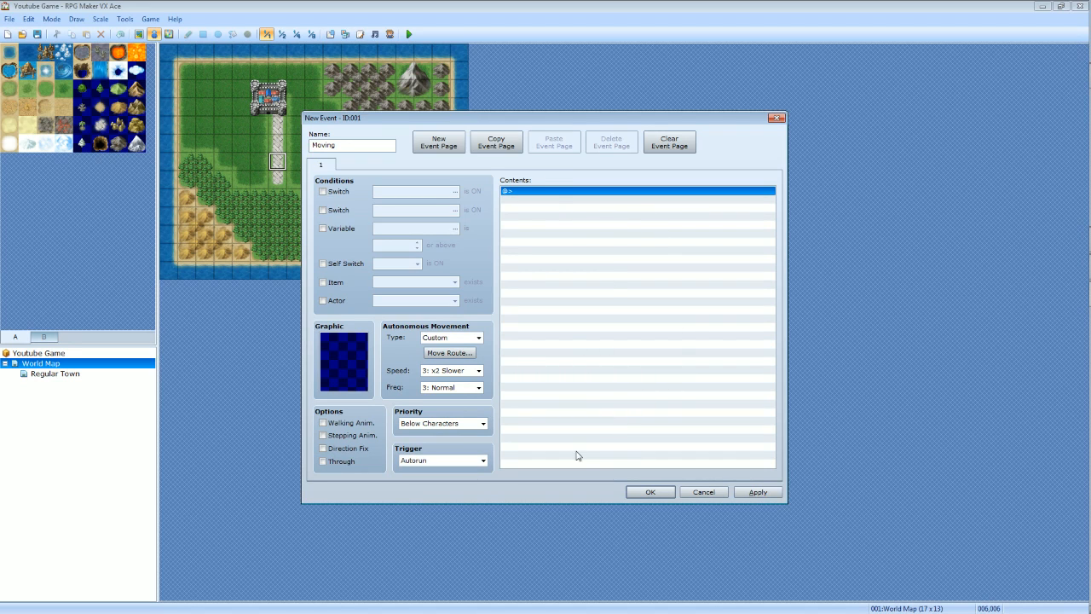
Examine the three pages of event commands for the event's contents, including the Script command.
double_click(532, 192)
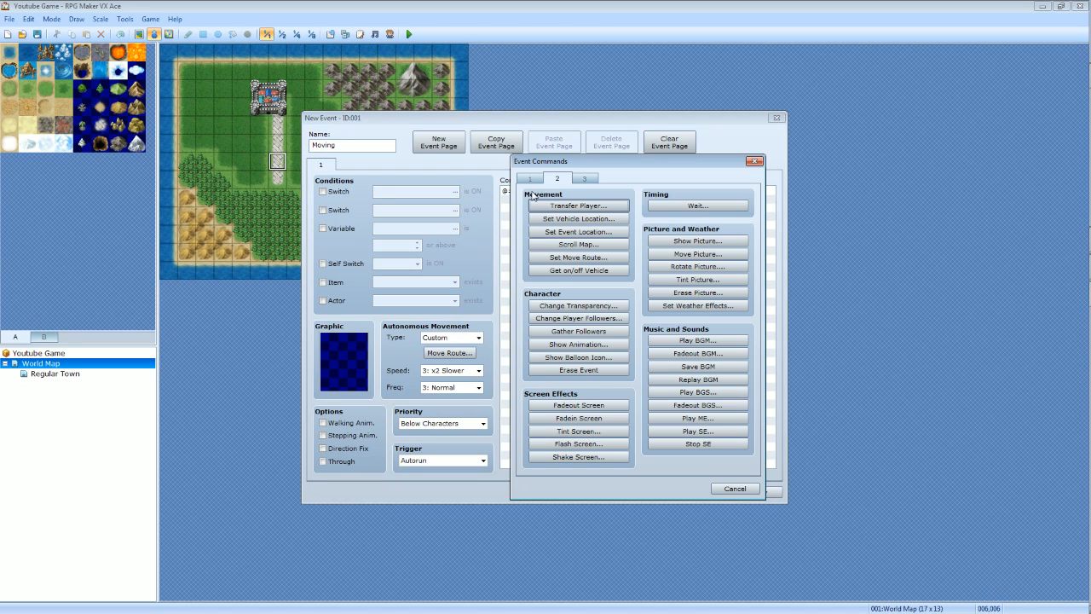
click(530, 177)
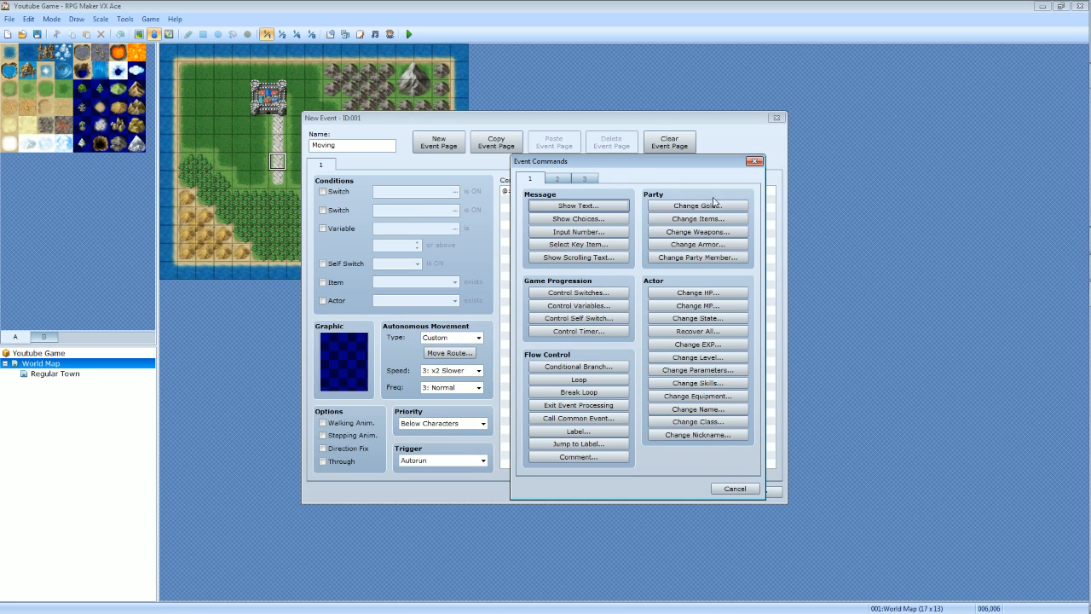
click(559, 177)
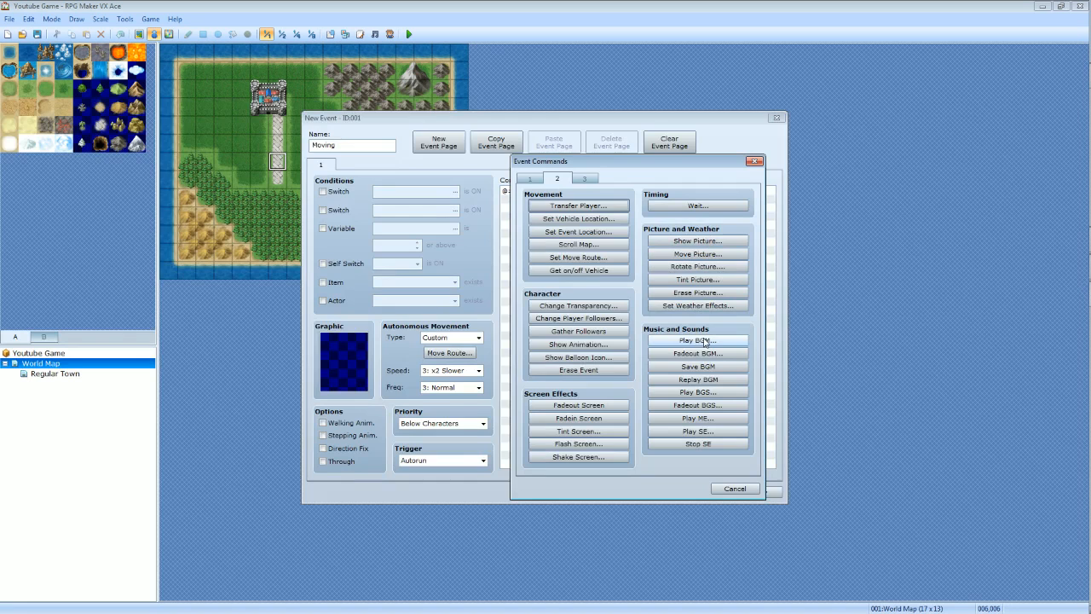
click(584, 180)
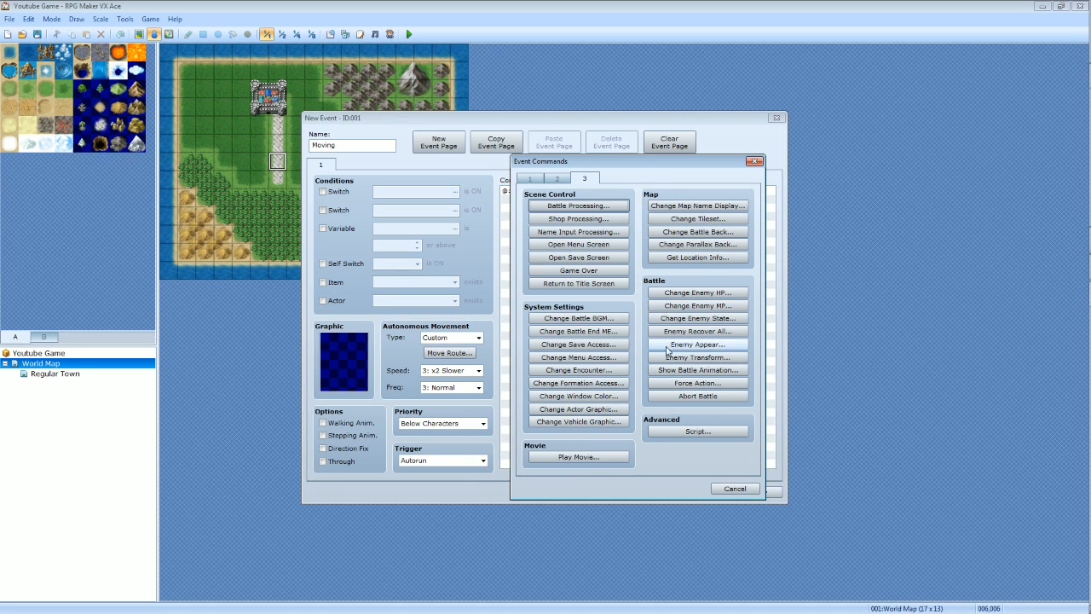
click(700, 434)
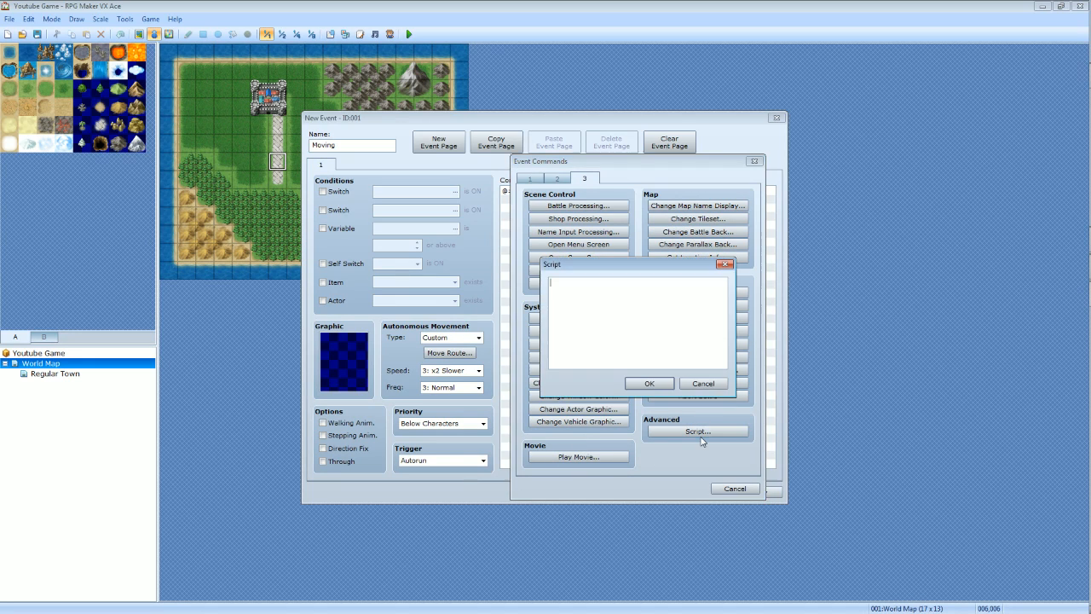
drag(605, 271, 598, 232)
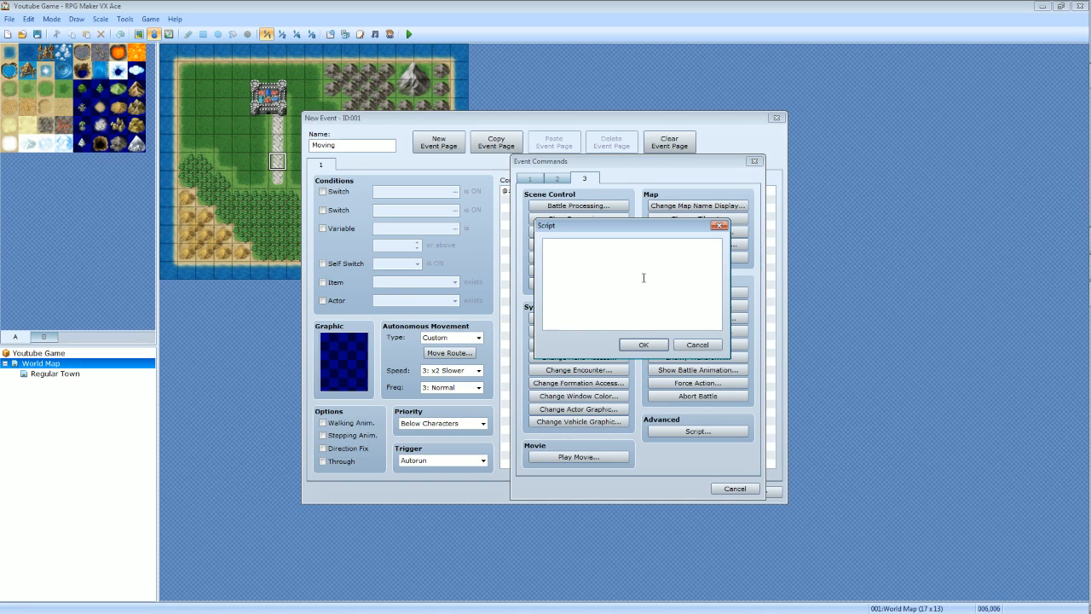
click(686, 345)
click(529, 179)
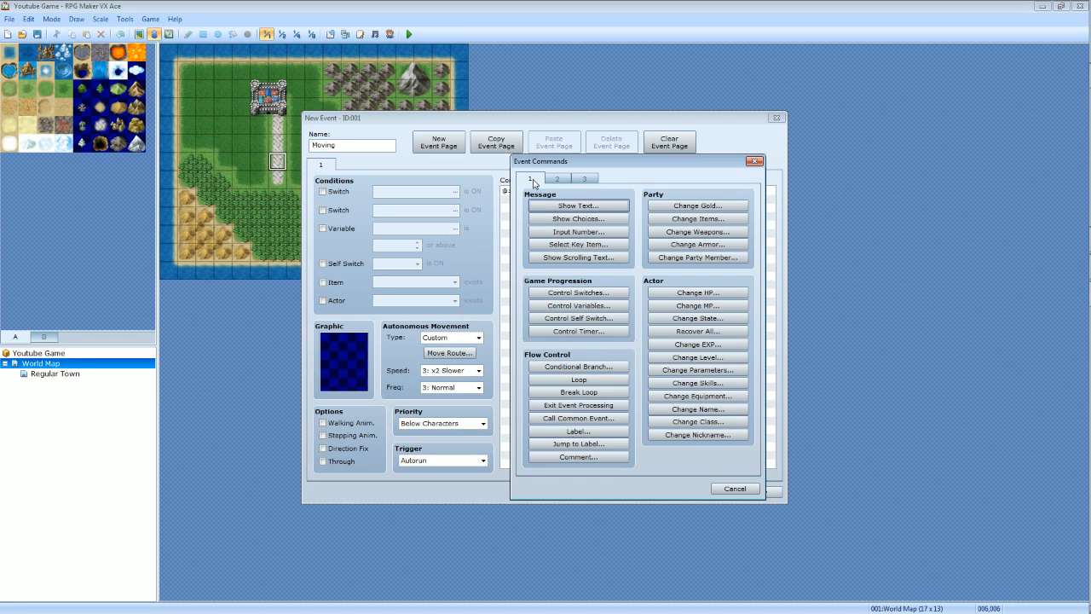
Start a Show Text command with the first Actor1 face graphic and the message "Look Its The Town!".
click(549, 207)
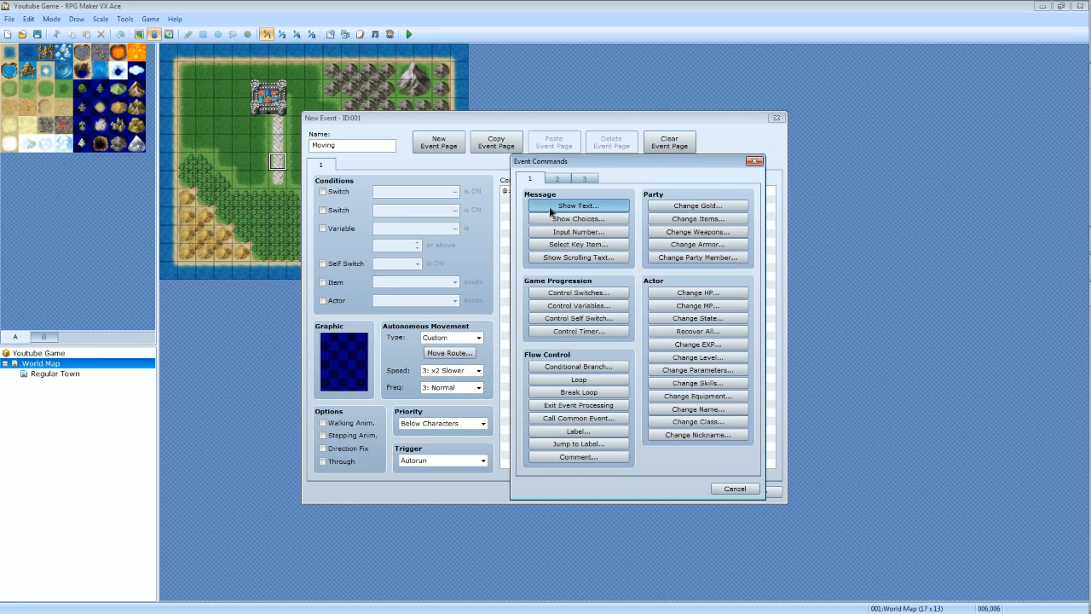
double_click(522, 324)
click(506, 263)
click(503, 271)
click(506, 295)
click(506, 314)
click(506, 322)
click(506, 331)
click(507, 322)
click(505, 297)
click(505, 289)
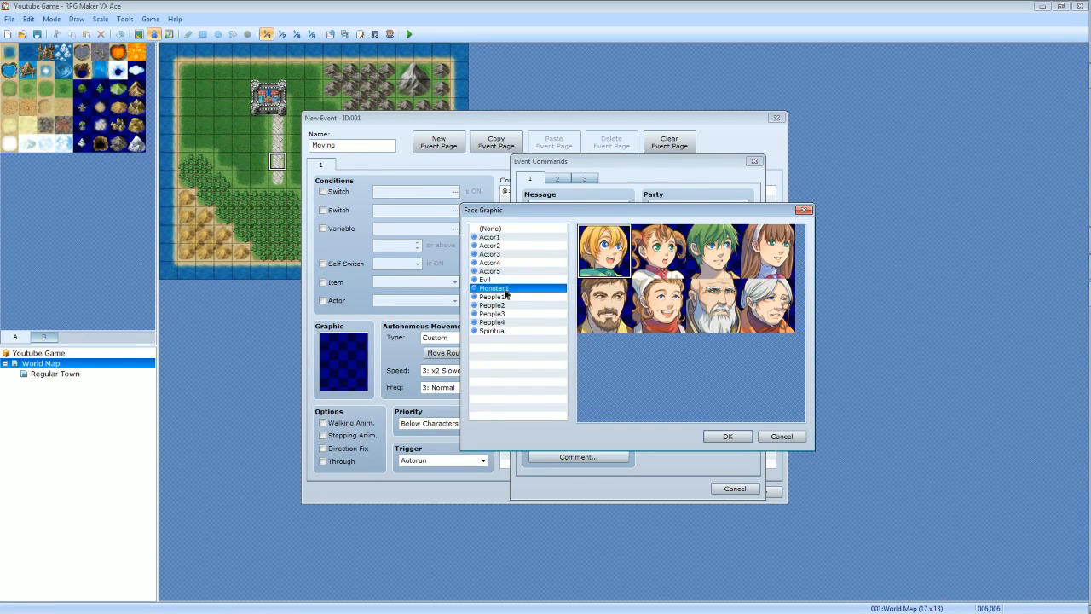
click(504, 272)
click(503, 238)
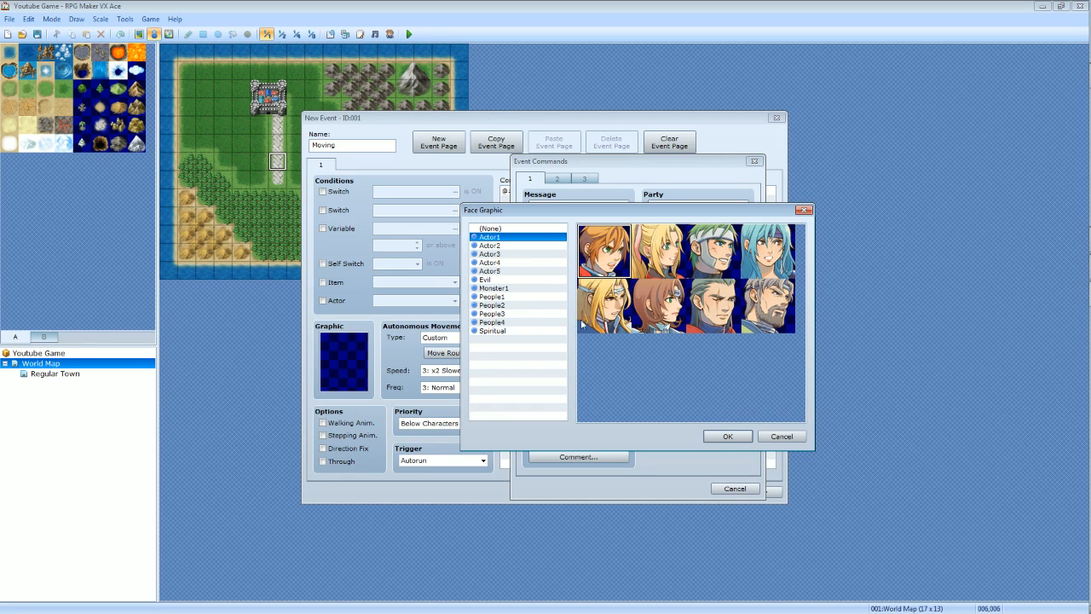
click(717, 431)
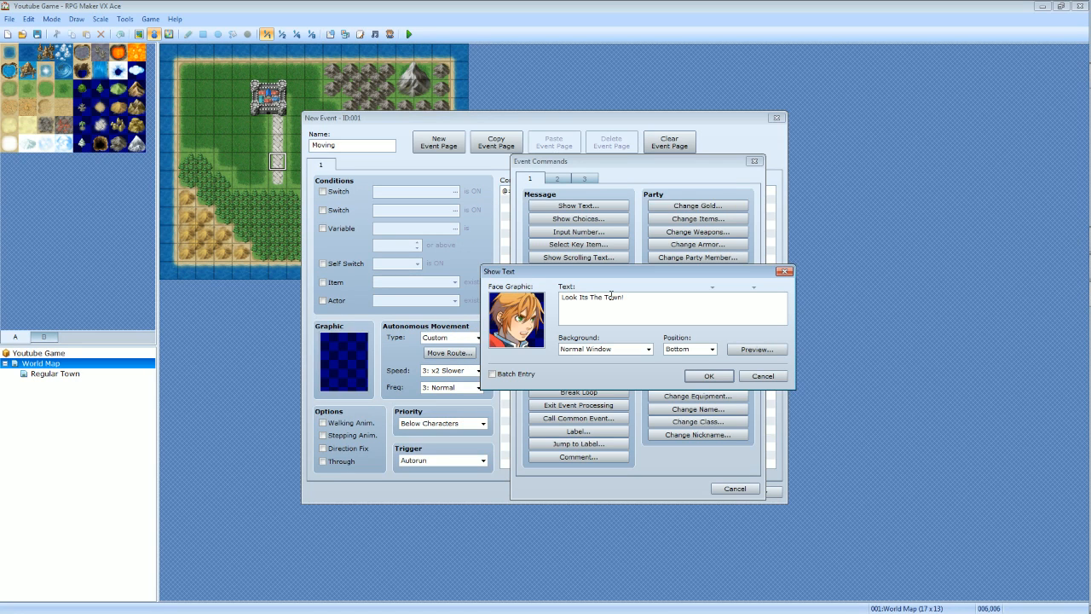
Review the message's background and position choices, keep Normal Window and Bottom, and preview the message window.
click(629, 348)
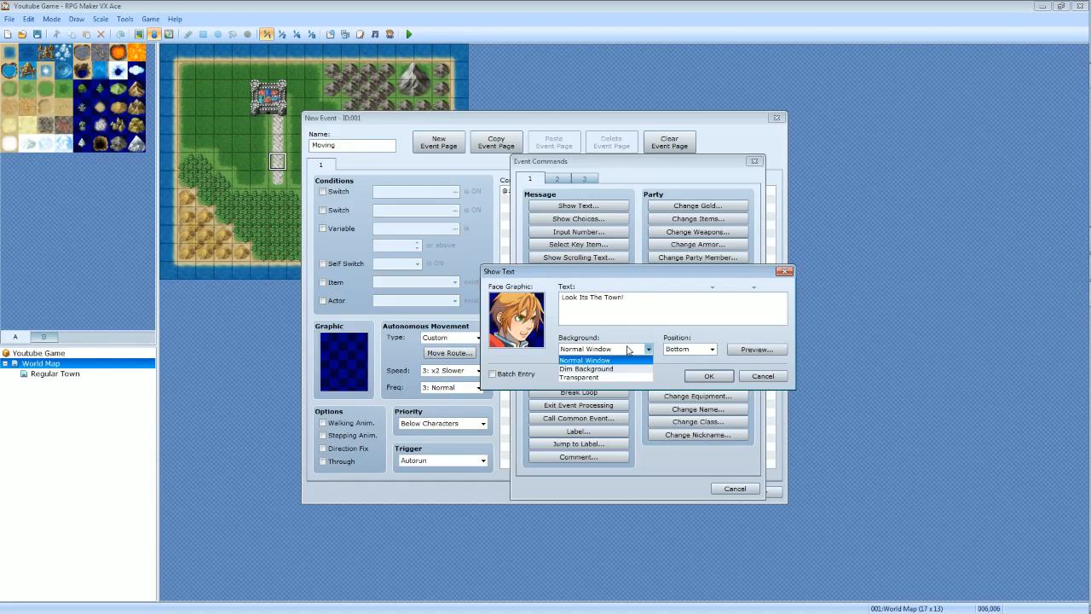
click(627, 348)
click(626, 350)
click(625, 356)
click(711, 351)
click(710, 353)
click(710, 351)
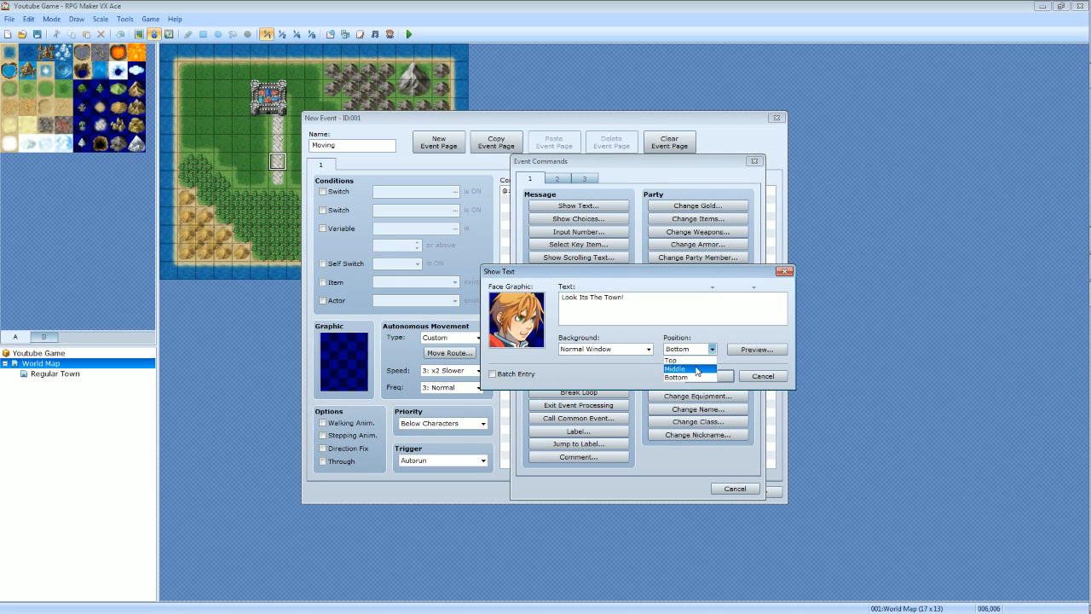
click(686, 380)
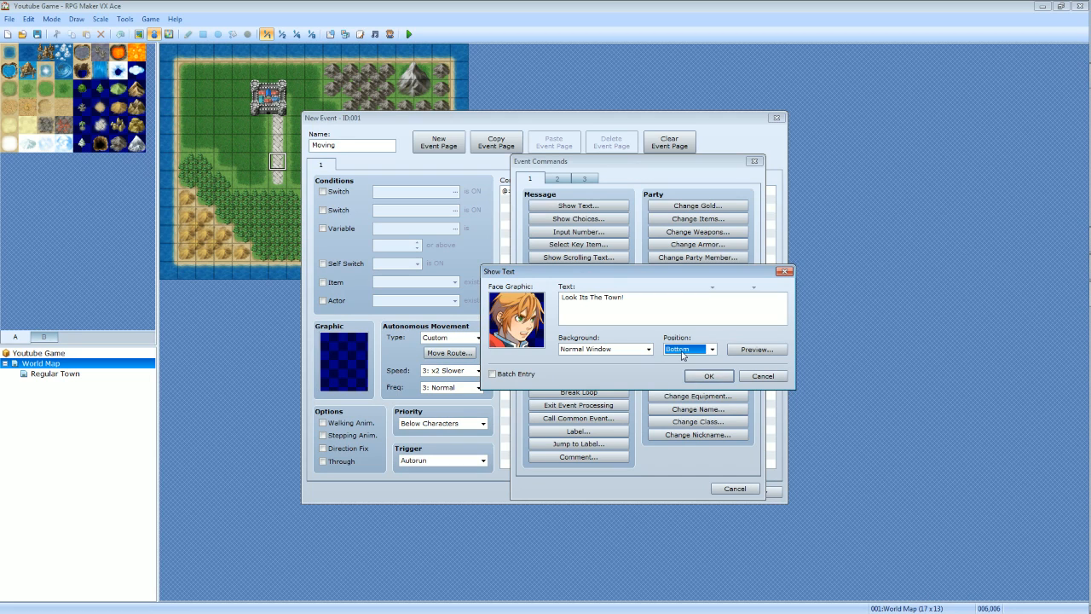
click(757, 349)
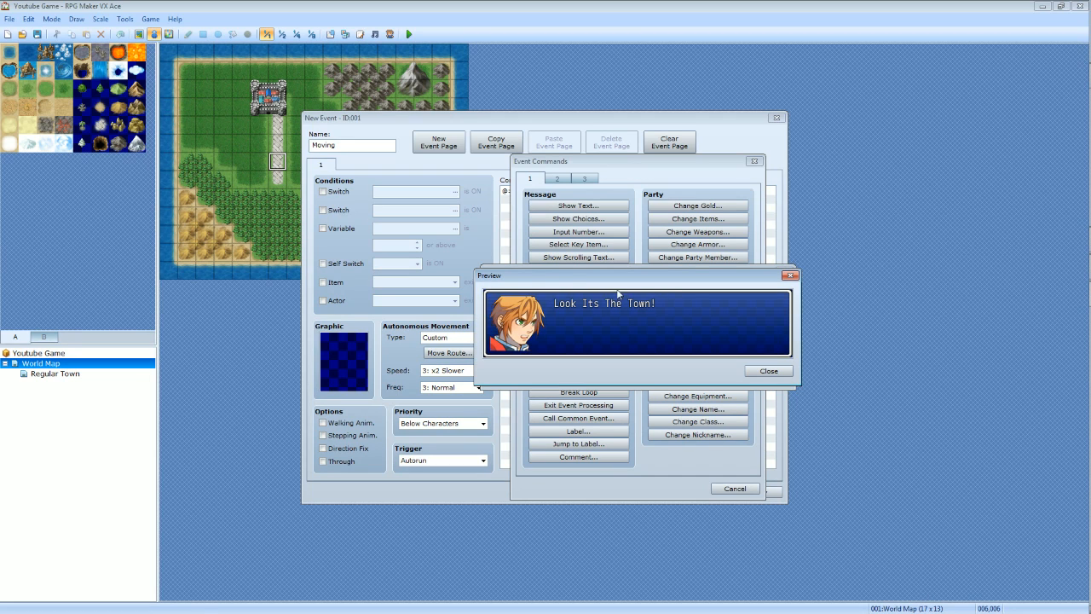
Preview the "Look Its The Town!" message with the Normal Window background.
click(768, 371)
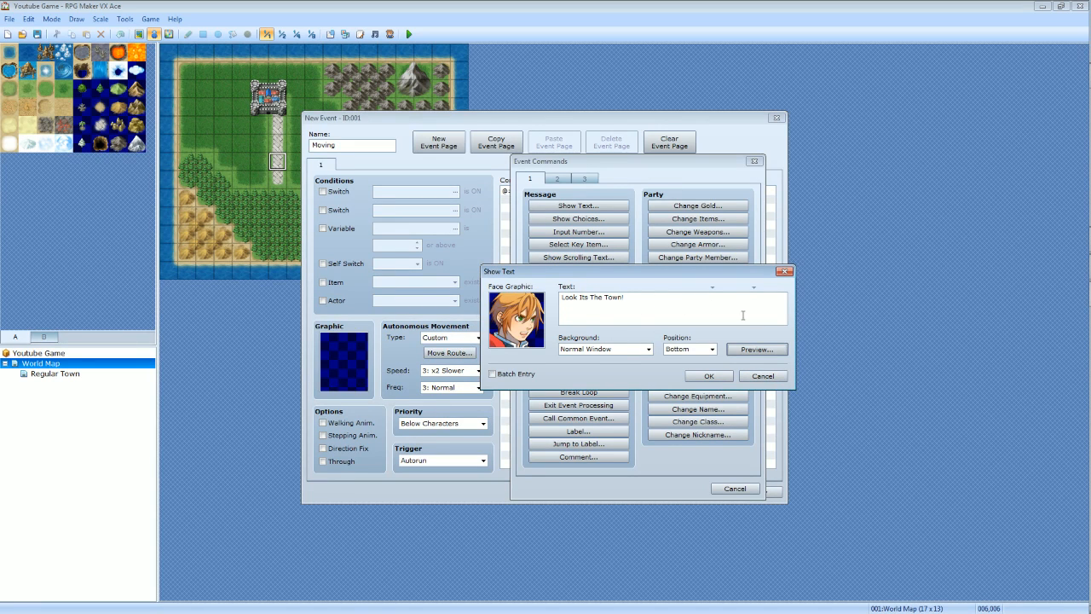
click(753, 350)
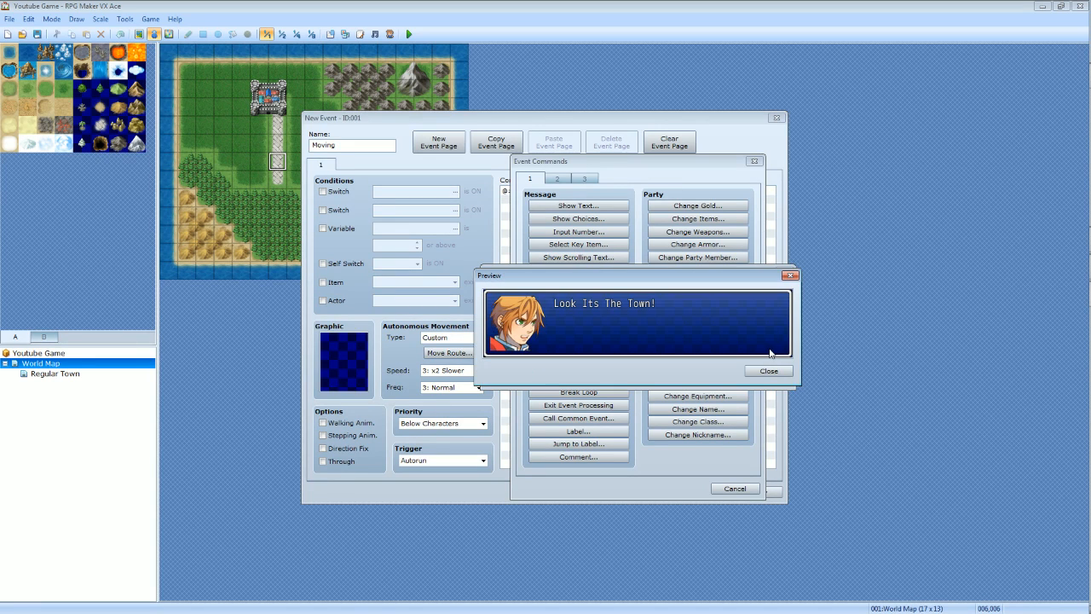
click(760, 371)
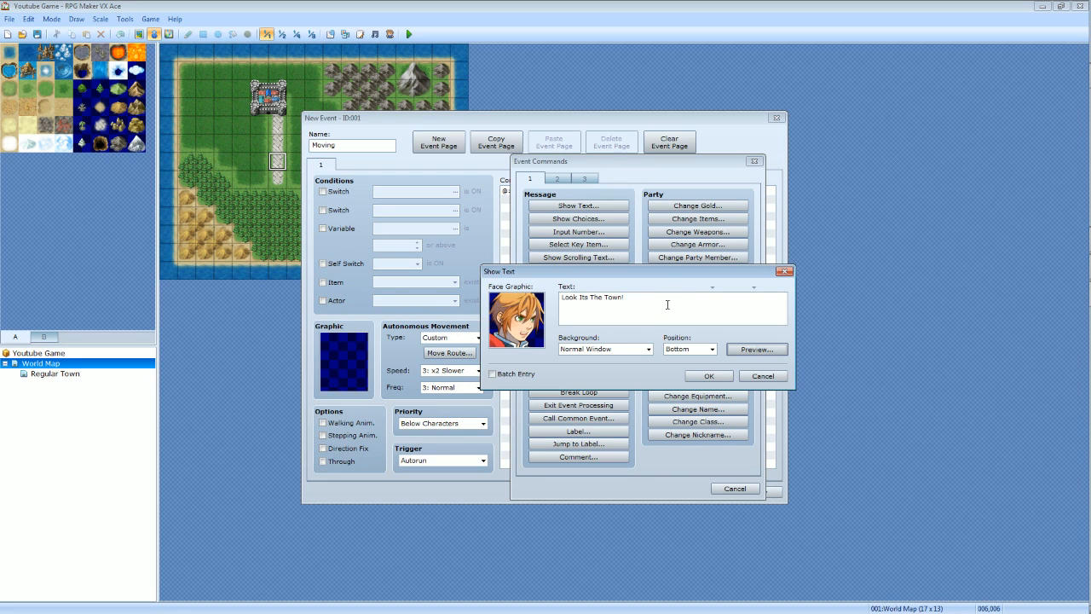
click(756, 349)
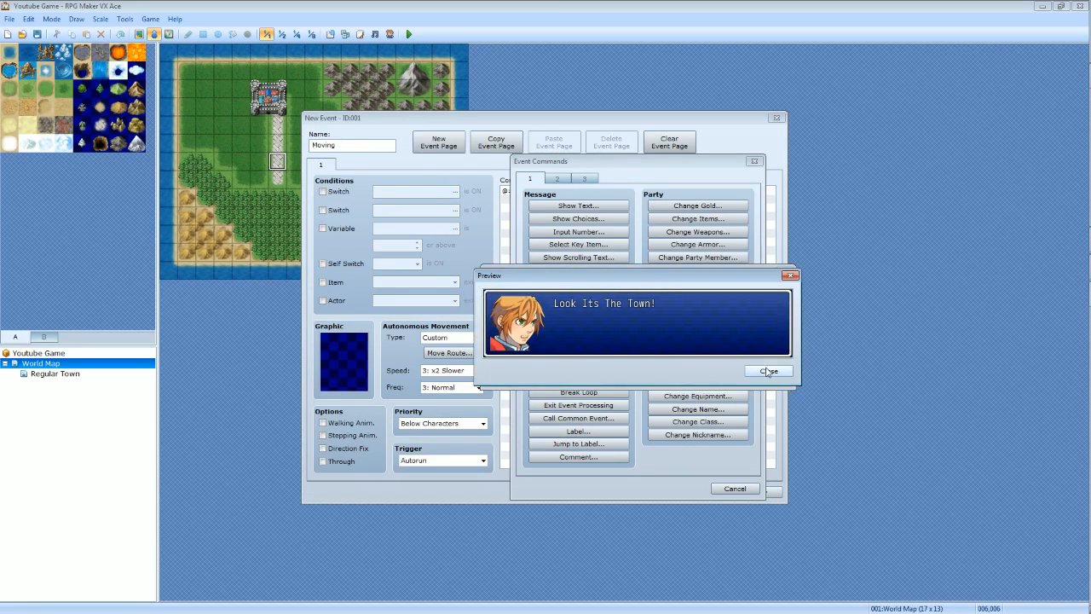
click(761, 370)
click(746, 351)
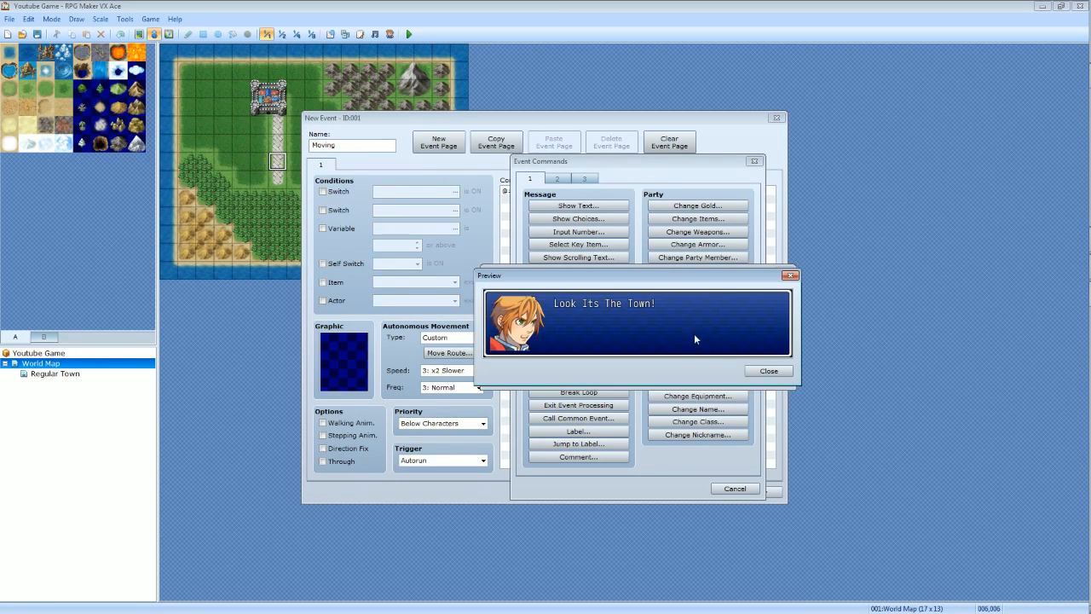
click(748, 369)
Try the Dim Background and Transparent backgrounds for the message, previewing each one.
click(641, 348)
click(635, 369)
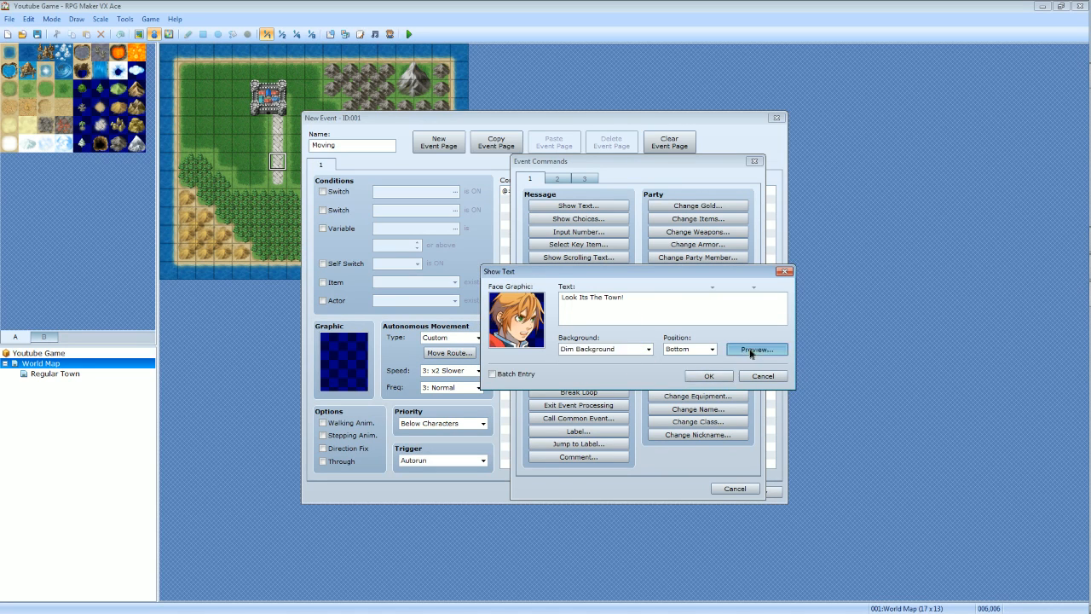
click(751, 351)
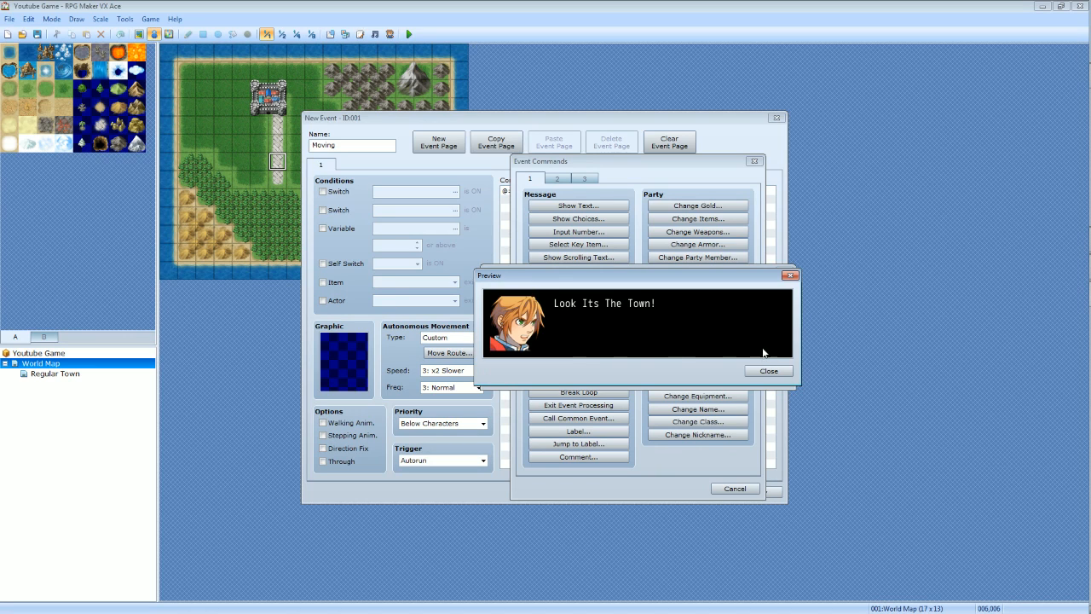
click(769, 371)
click(646, 349)
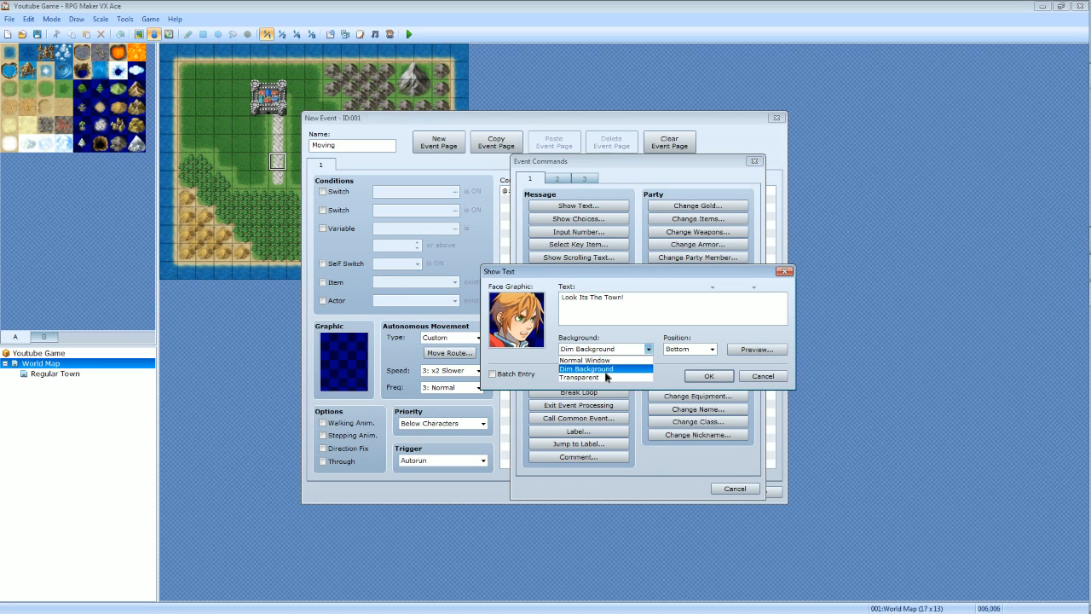
click(610, 378)
click(756, 349)
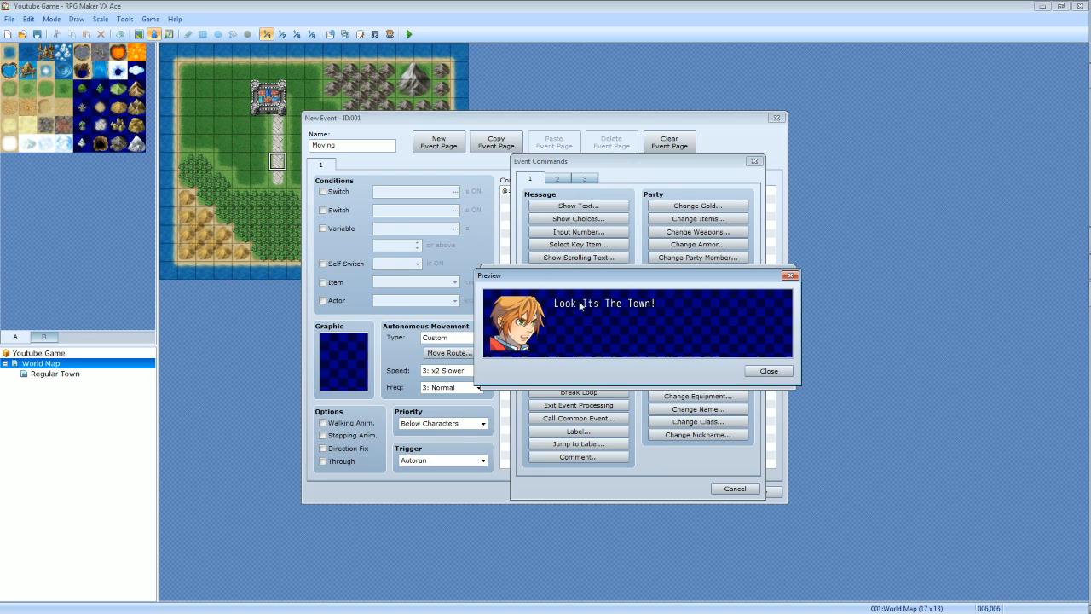
click(767, 370)
Set the message background to Normal Window and add the Show Text command to the event.
click(625, 351)
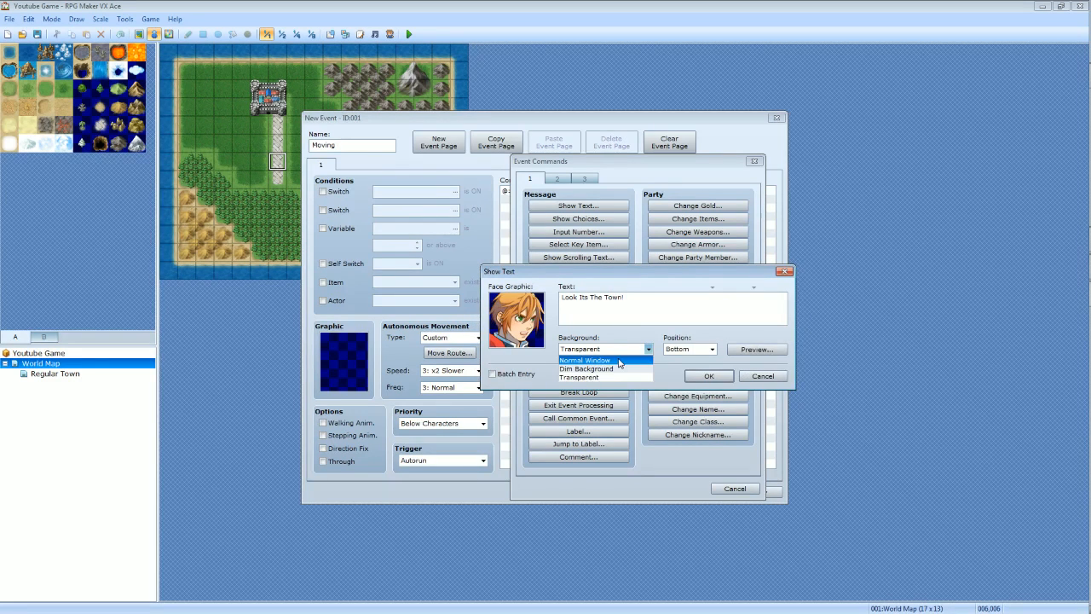
click(622, 361)
click(707, 376)
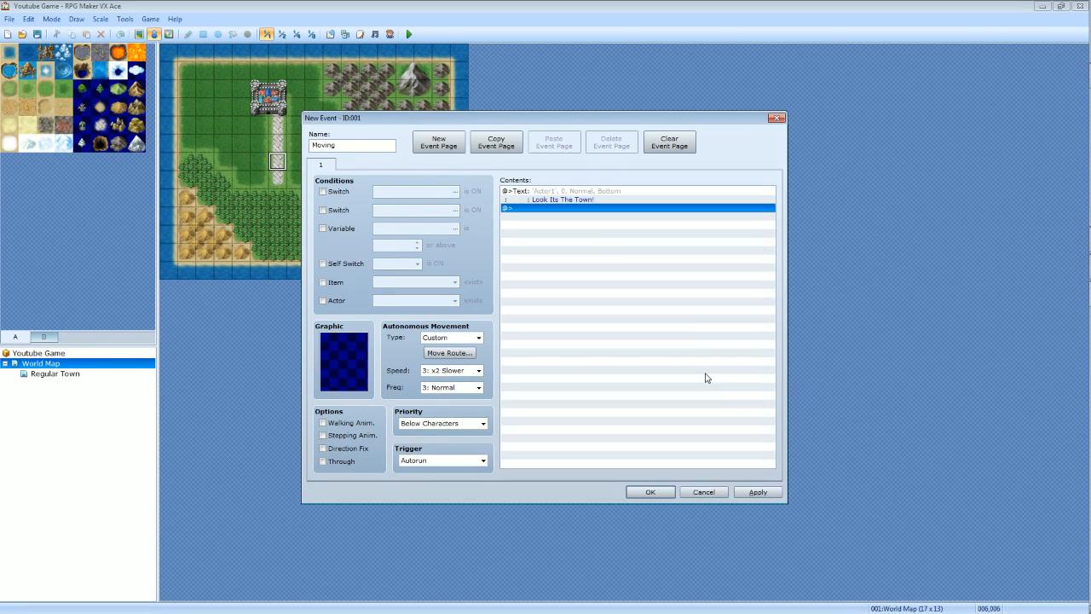
Add a Set Move Route command with three Move Up steps for the Player, followed by a Fadeout Screen command.
double_click(530, 208)
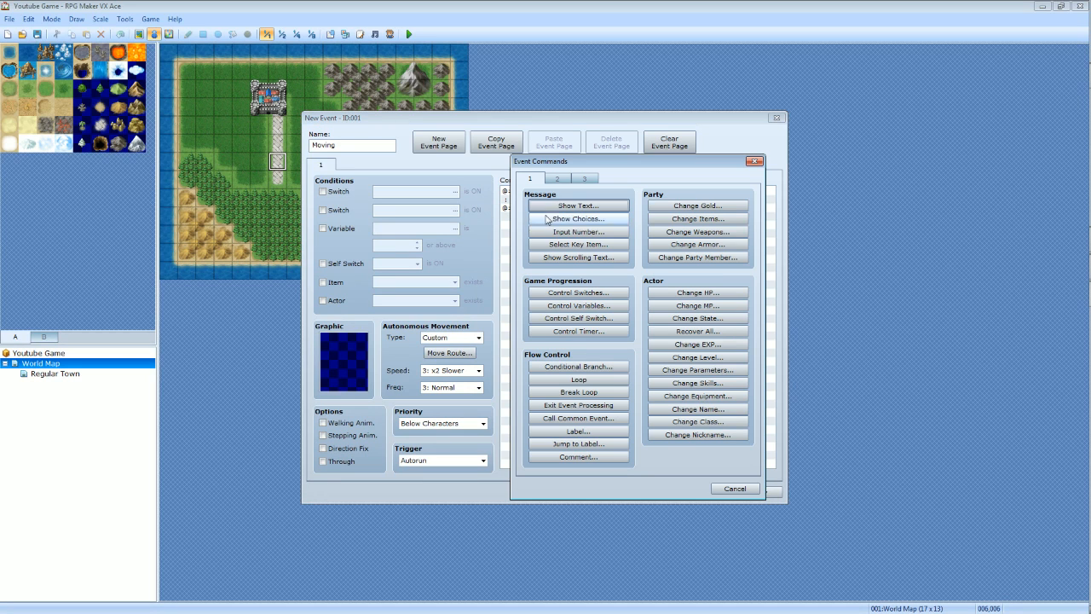
click(559, 178)
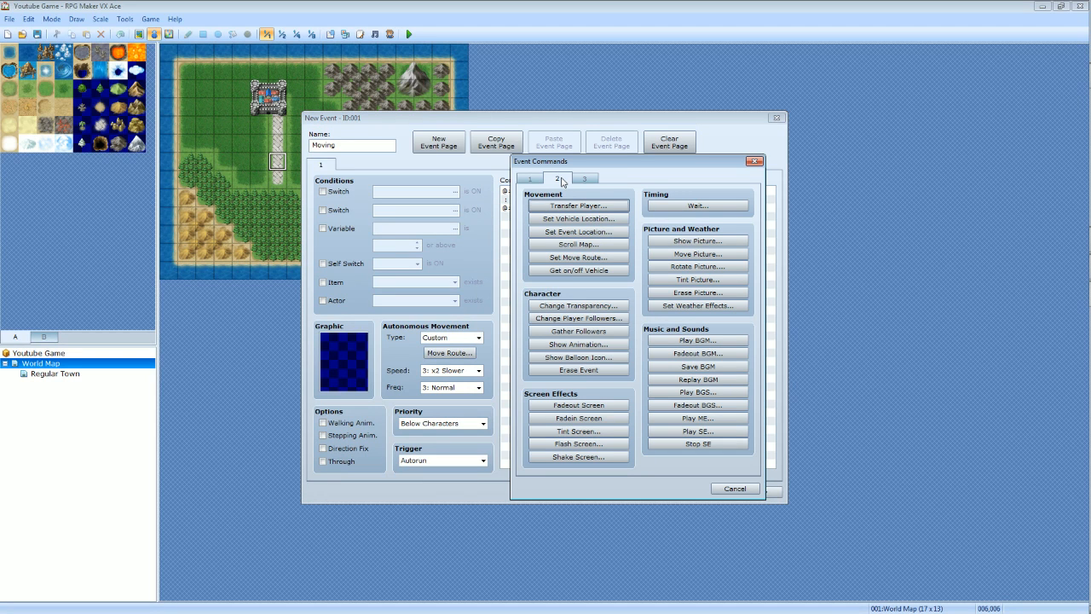
click(590, 258)
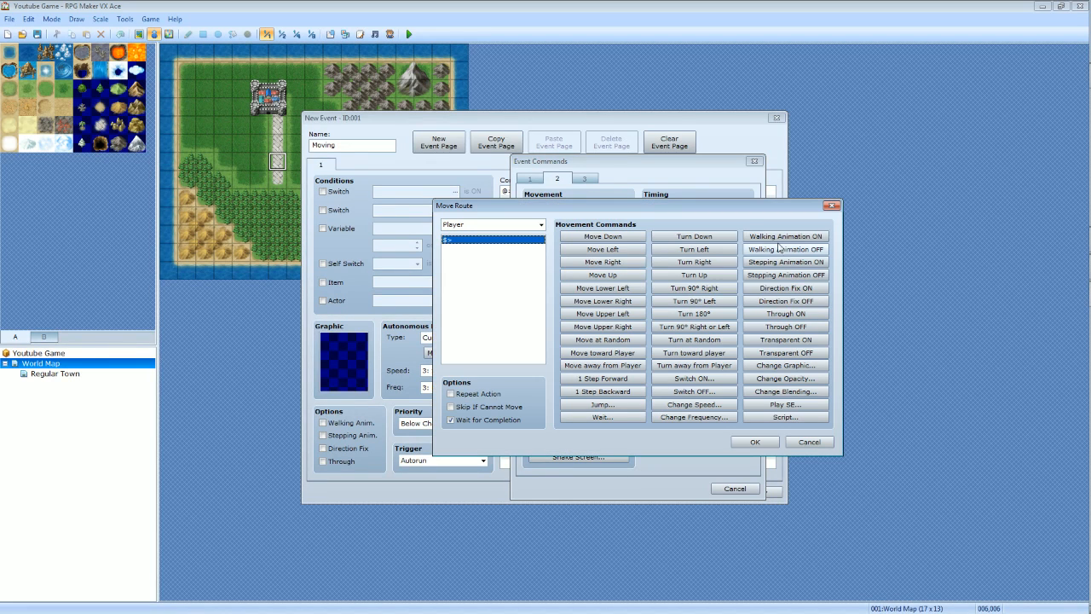
click(541, 225)
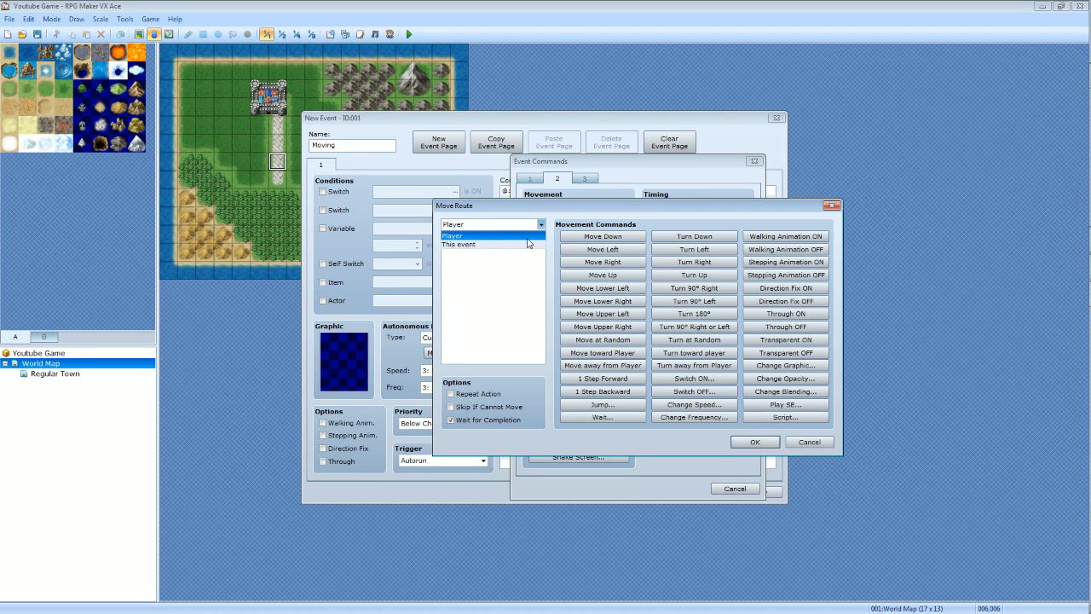
click(527, 237)
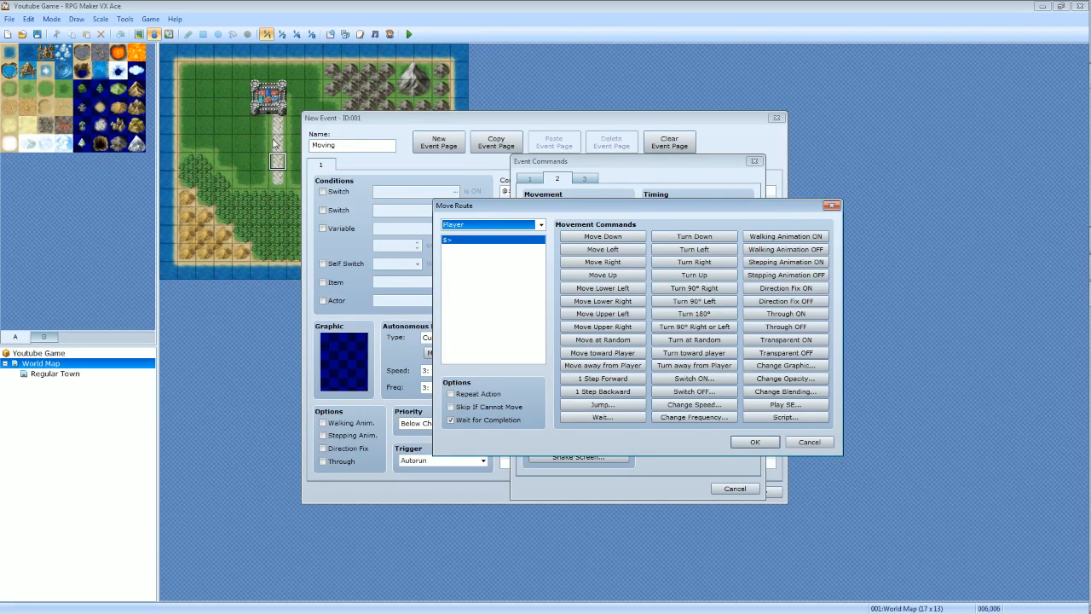
click(621, 281)
click(620, 280)
click(619, 279)
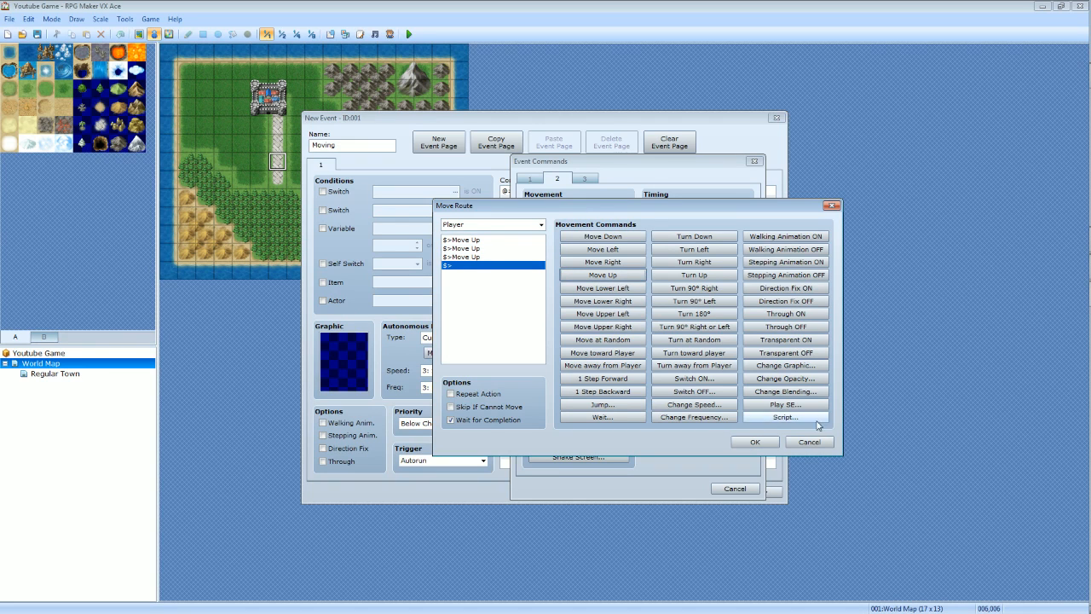
click(761, 444)
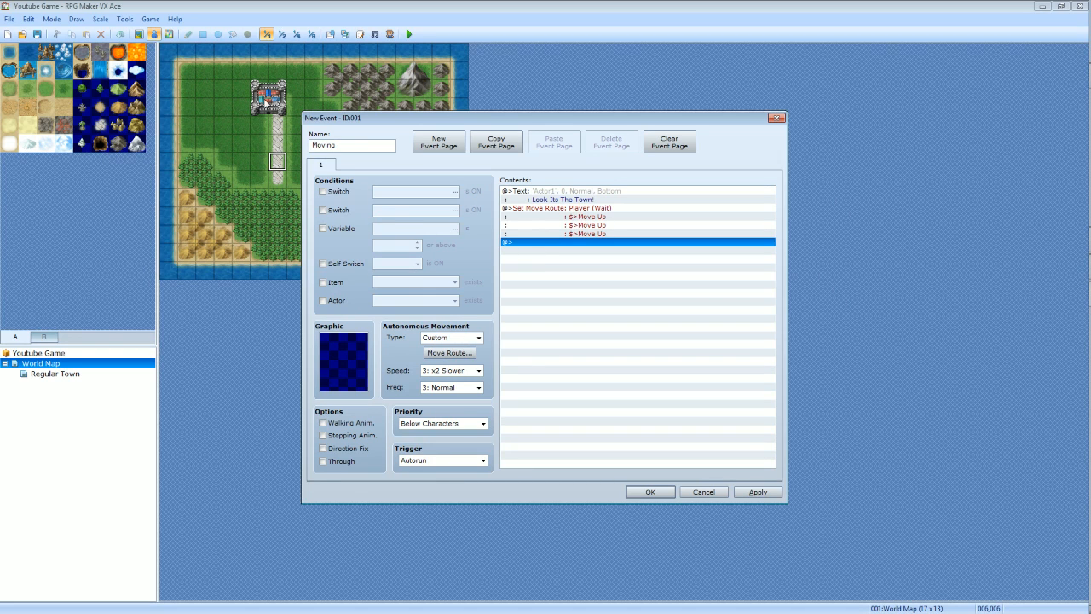
double_click(537, 243)
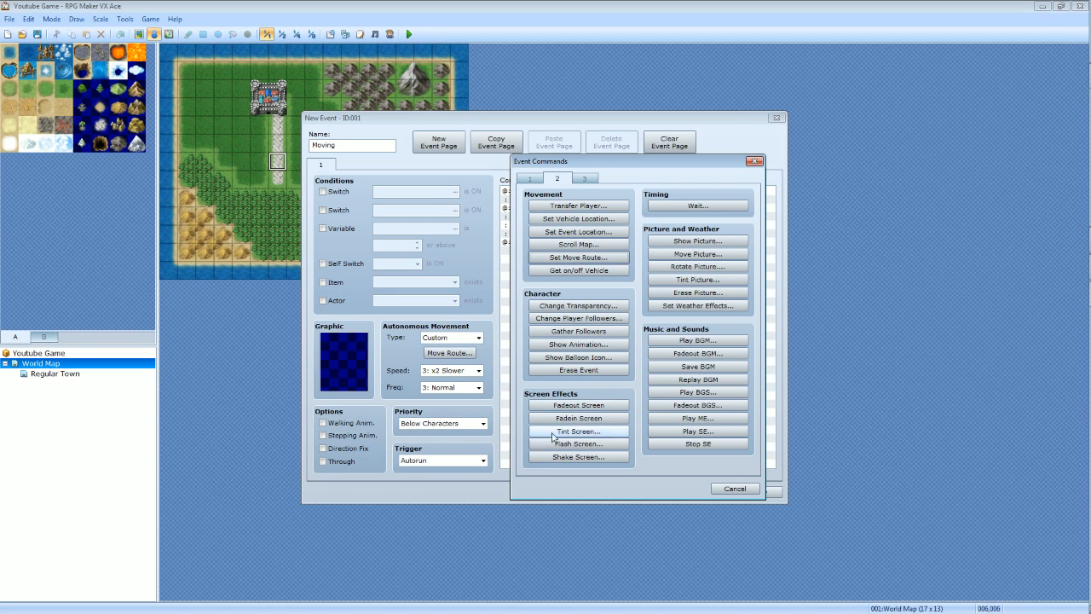
click(598, 409)
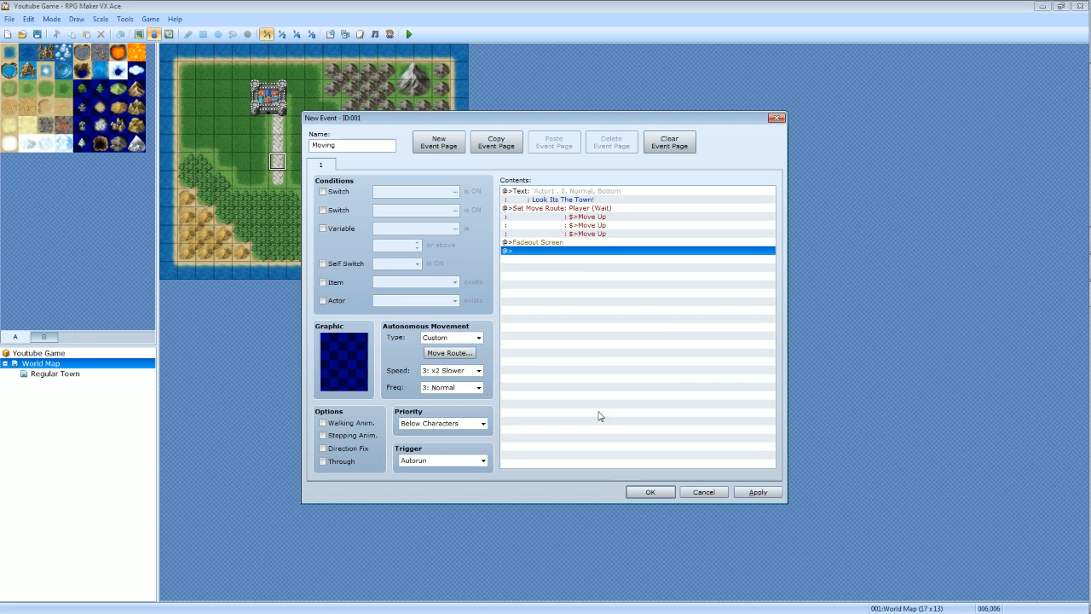
Start a Transfer Player command with direct designation to Regular Town at (021,041), on the path through the town's southern entrance.
double_click(535, 252)
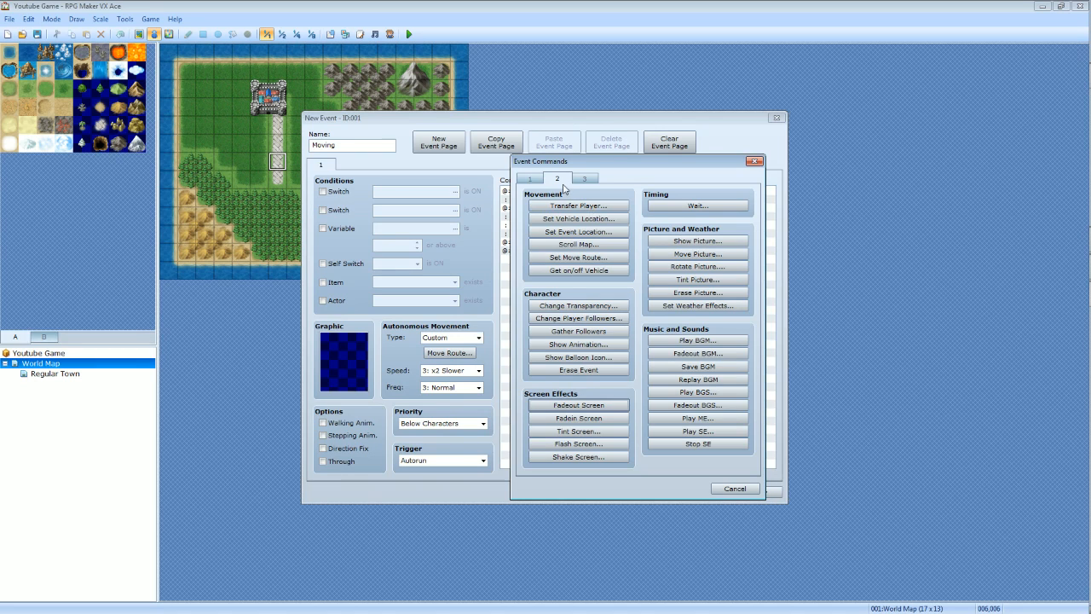
click(550, 206)
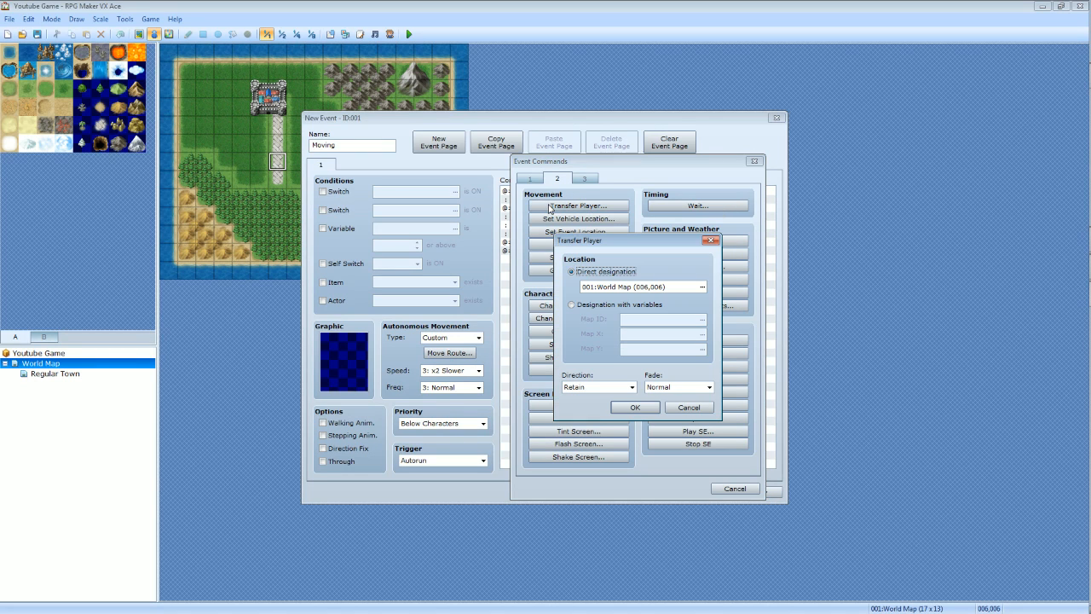
click(582, 304)
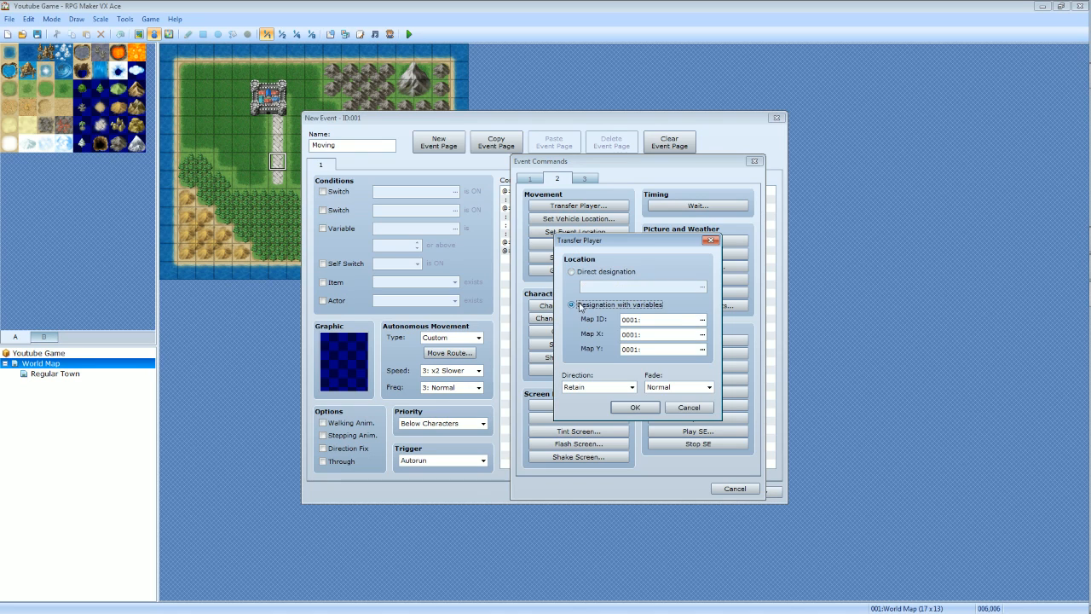
click(572, 272)
click(701, 287)
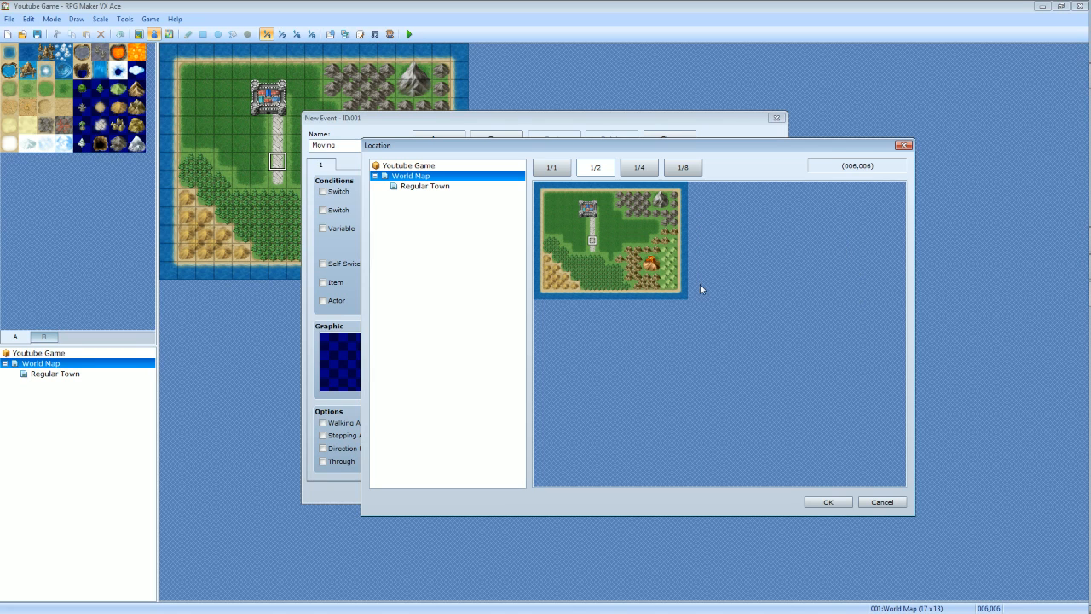
click(438, 186)
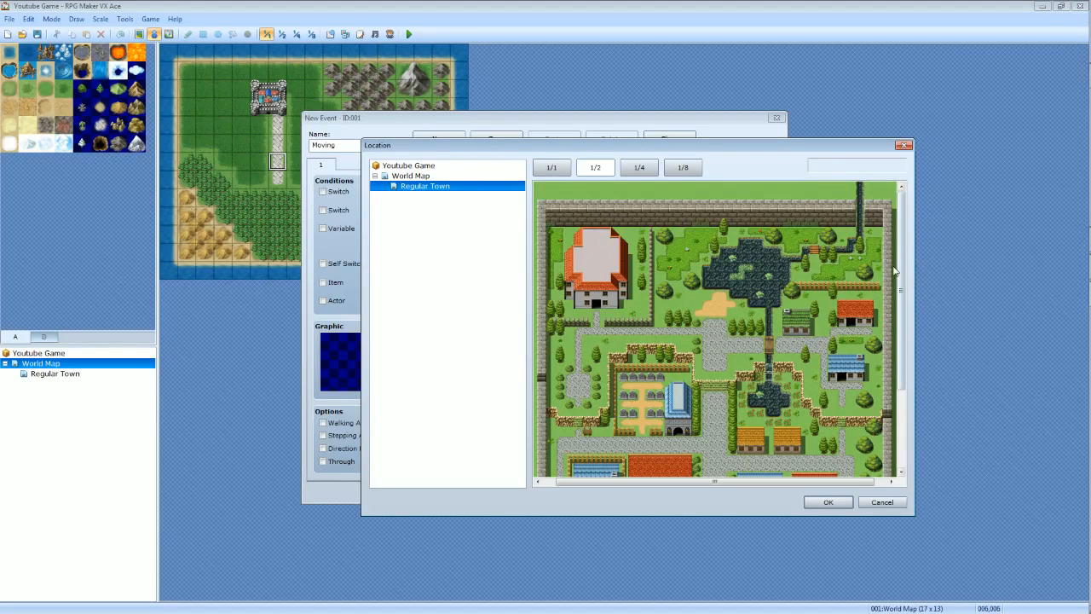
scroll(896, 272, down, 4)
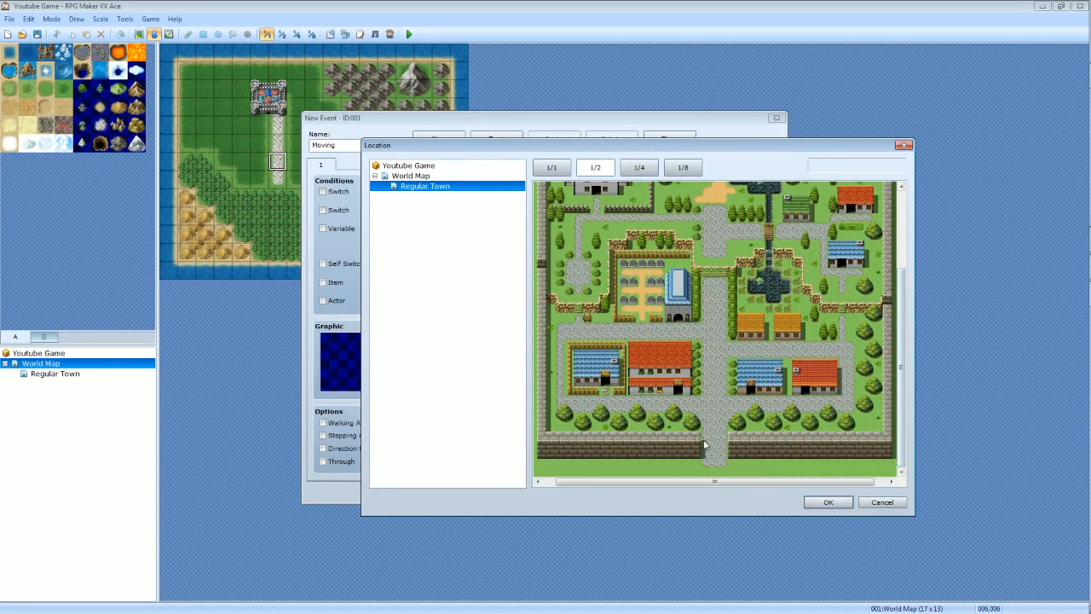
click(713, 445)
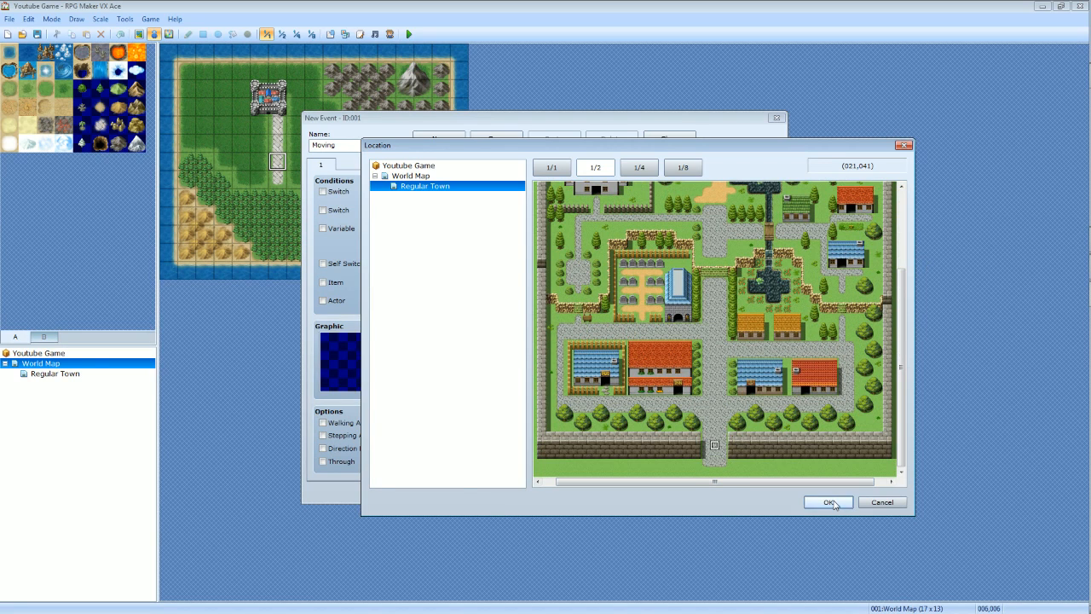
click(828, 501)
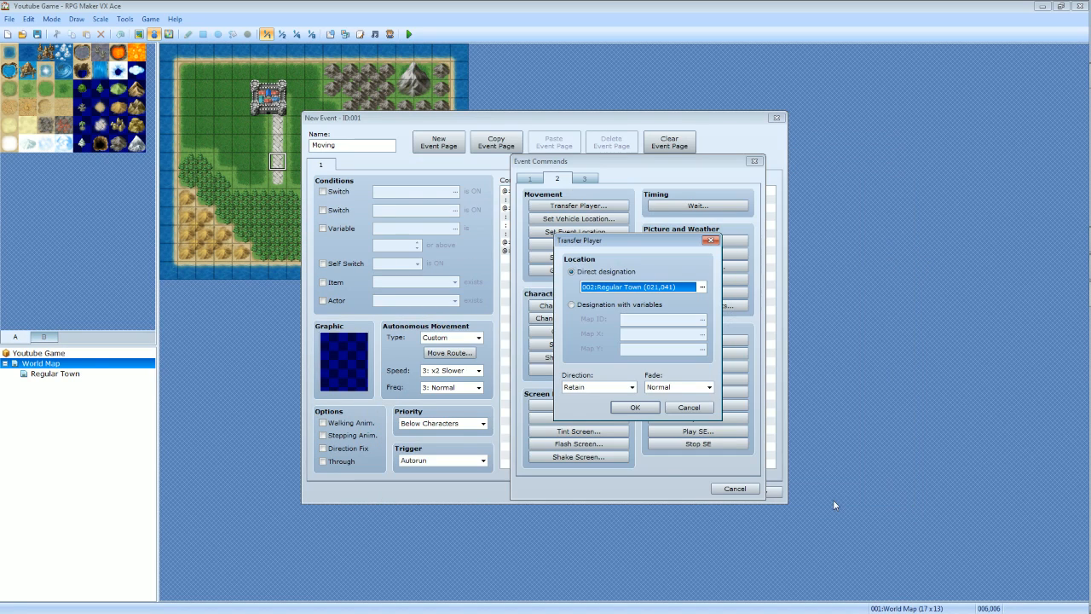
Set the transfer's direction to Up, keep the Normal fade, and add the command to the event.
click(632, 386)
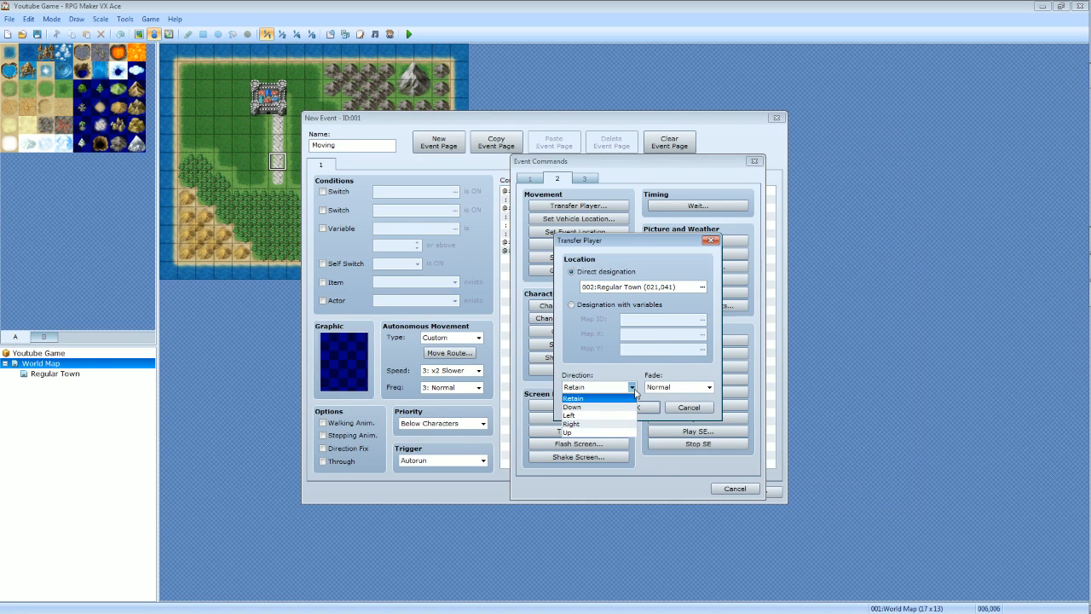
click(593, 433)
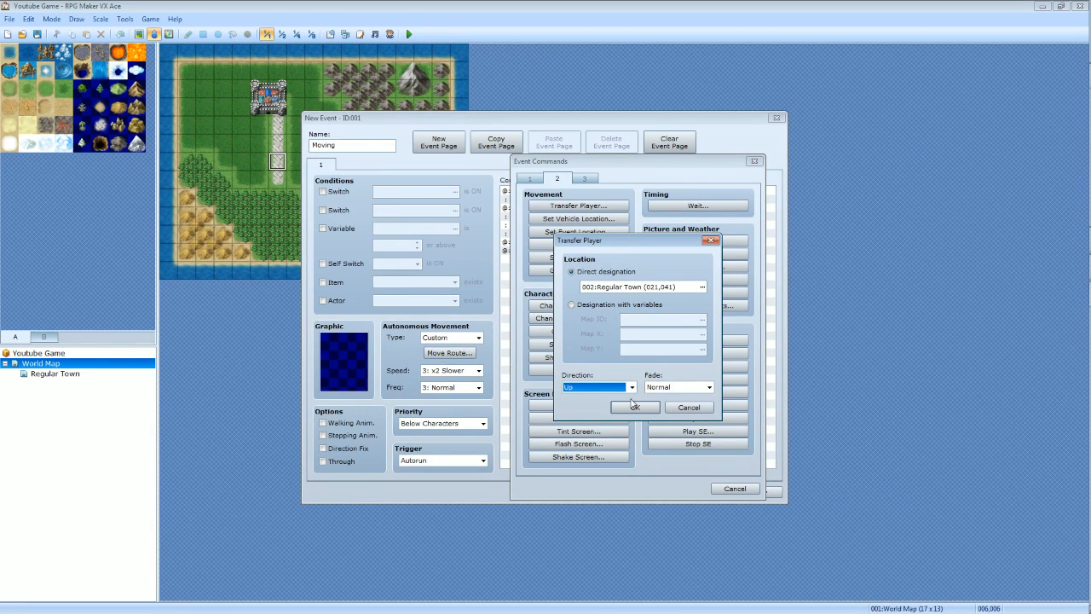
click(693, 388)
click(677, 398)
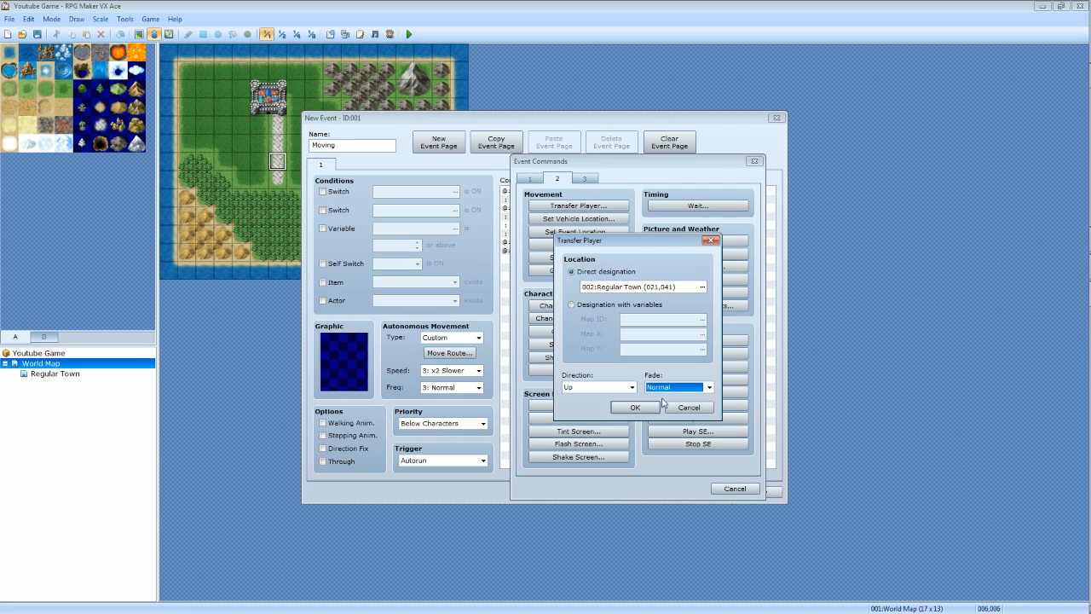
click(632, 407)
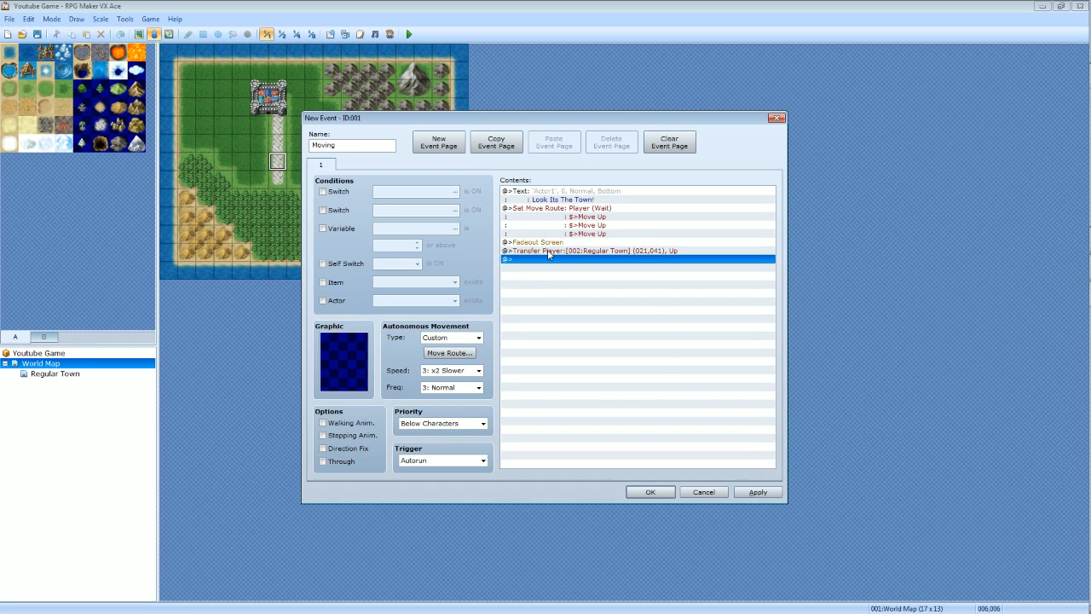
Add a Fadein Screen command after the transfer and save the Moving event.
double_click(527, 259)
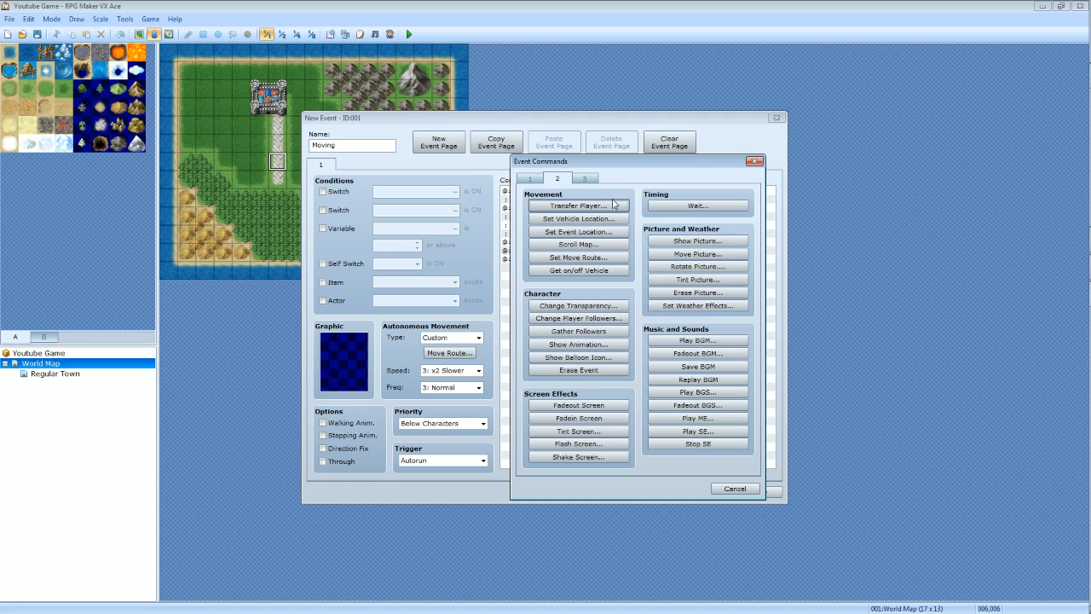
click(601, 419)
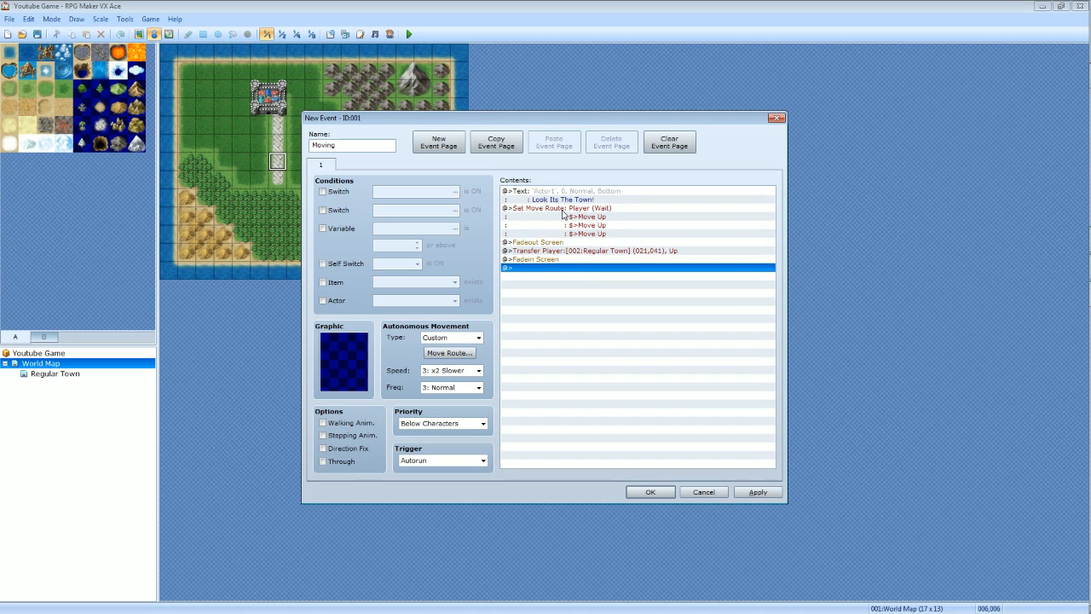
click(758, 492)
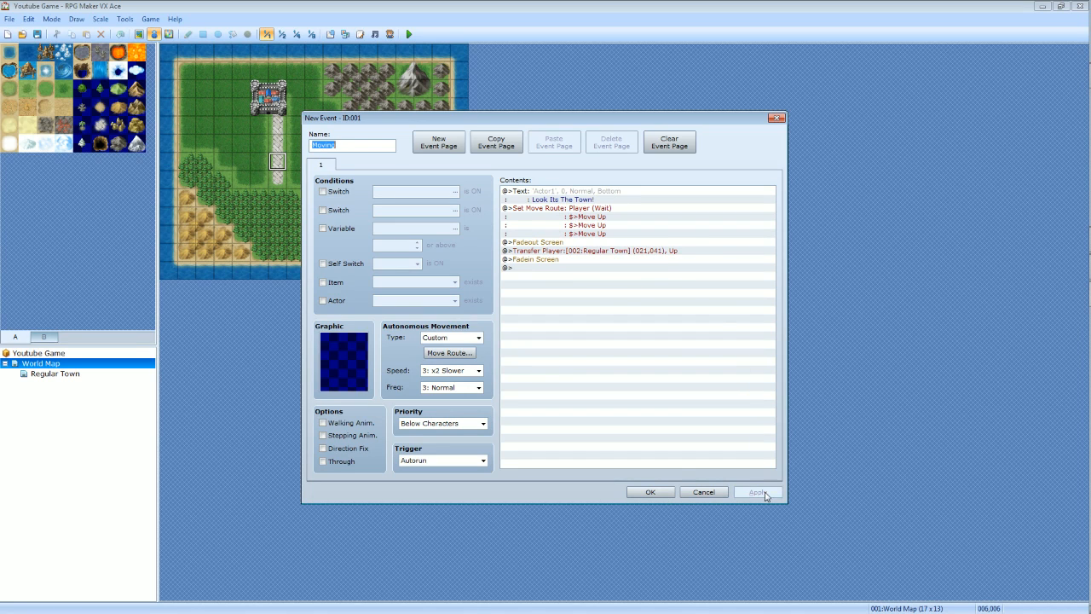
click(664, 493)
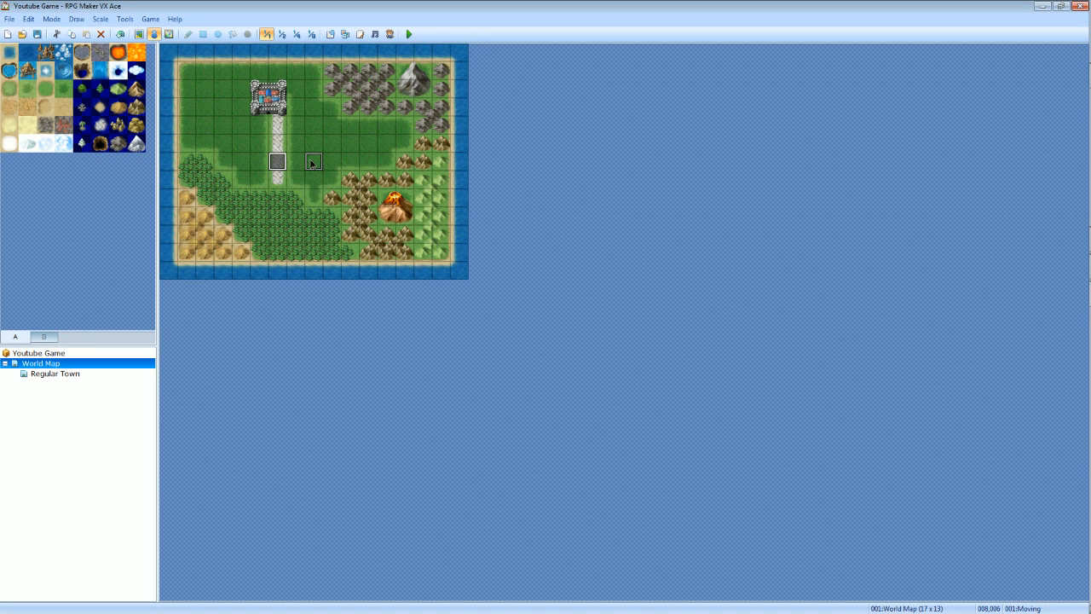
Move the Moving event off the road to tile (008,006) and set the player's starting position on the road at (006,006).
drag(277, 162, 314, 163)
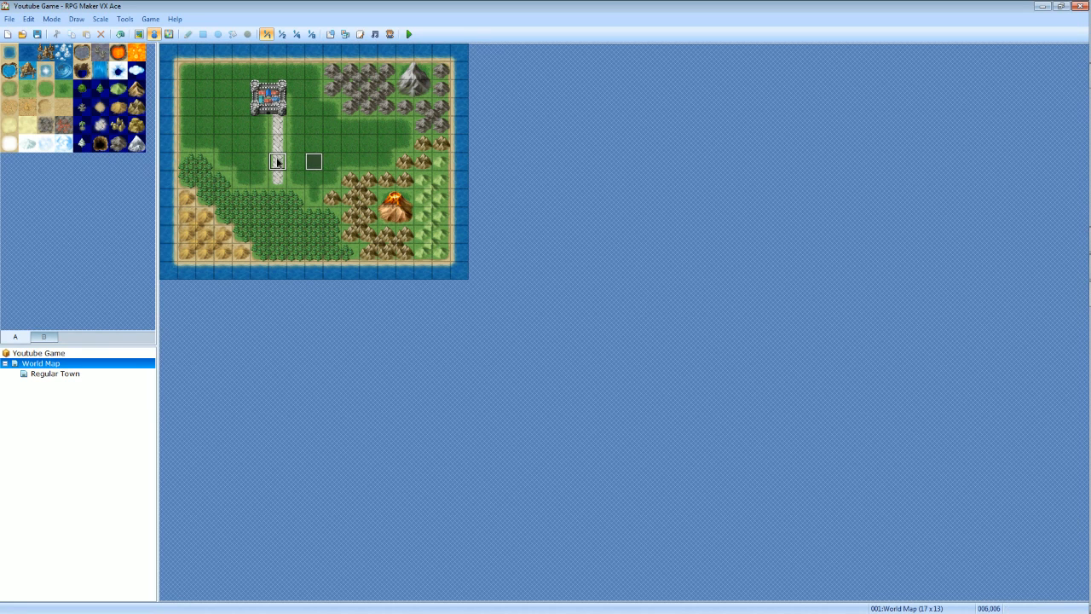
right_click(277, 162)
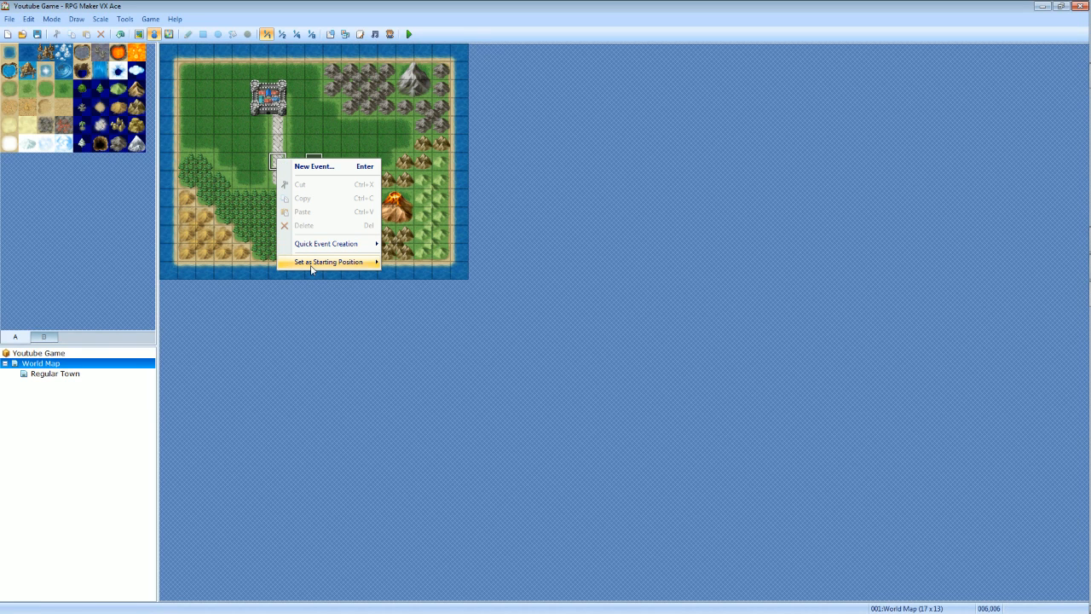
mouse_move(314, 266)
click(400, 263)
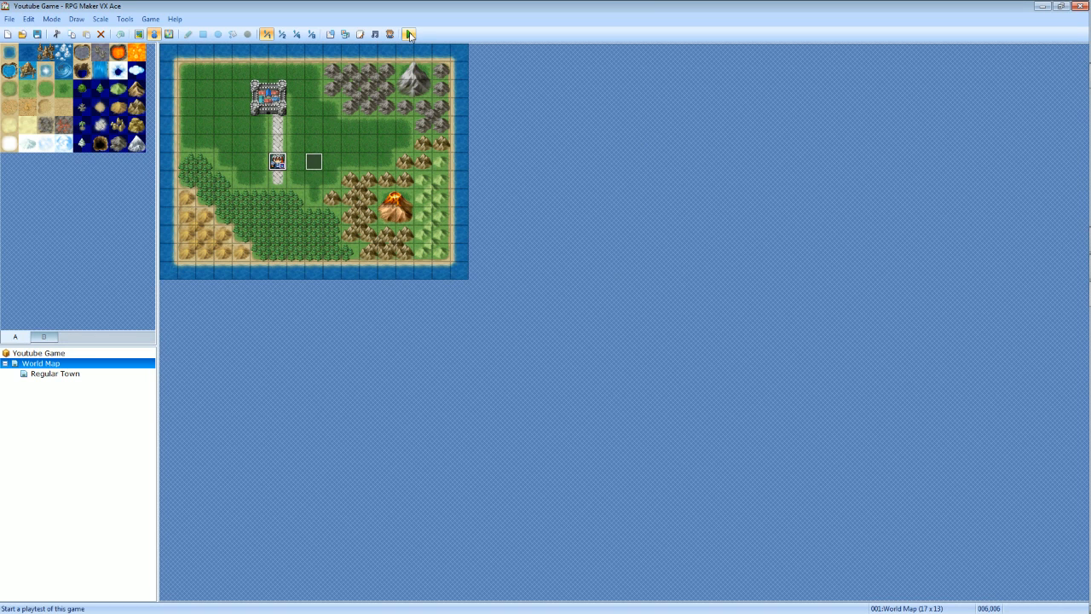
Open the Windows Volume Mixer for the speakers and move its window away from the screen edge.
mouse_move(1081, 579)
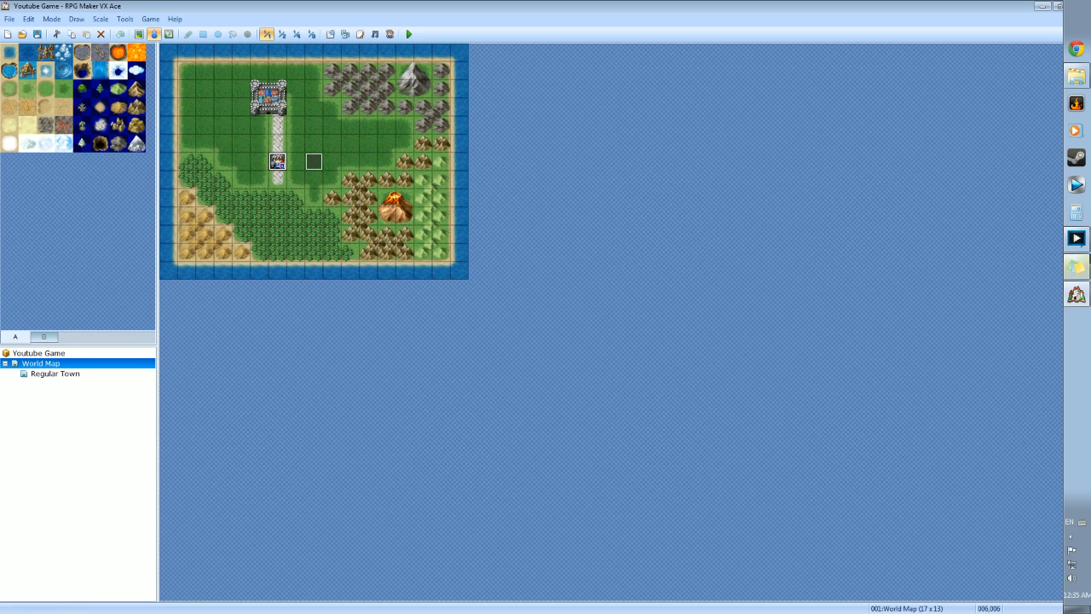
click(1073, 542)
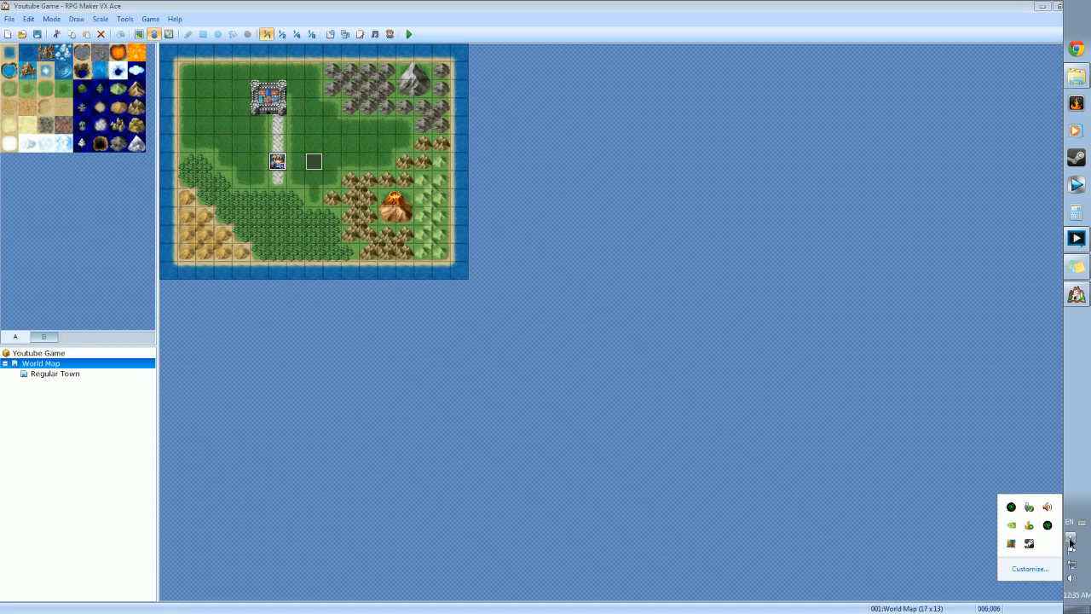
click(1071, 540)
click(1072, 577)
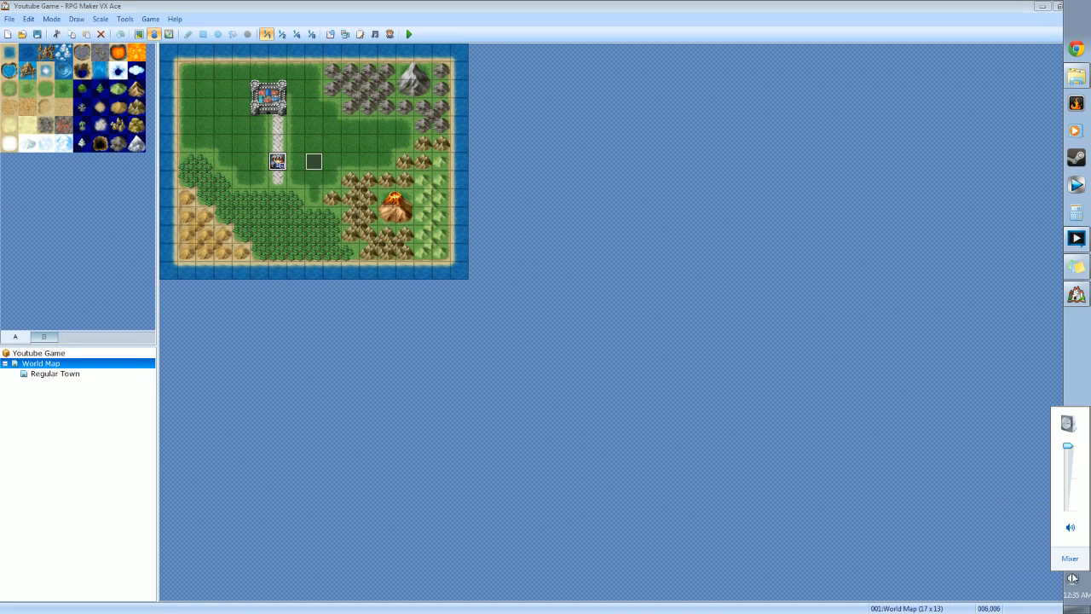
click(1071, 566)
drag(978, 394, 792, 381)
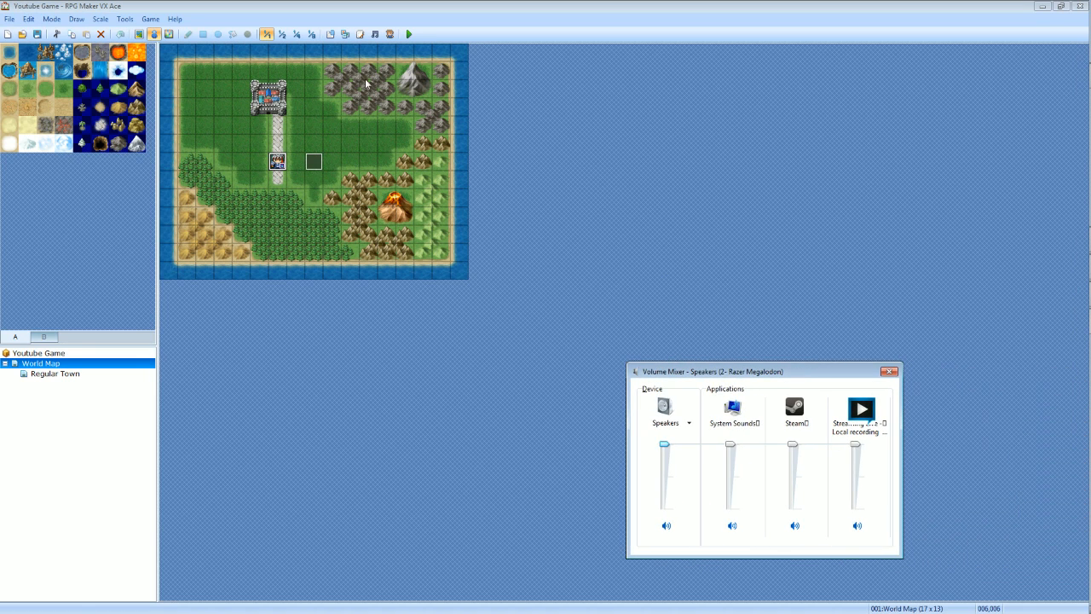
Start a playtest, lower the Youtube Game volume to zero in the Volume Mixer, and close the mixer.
click(409, 34)
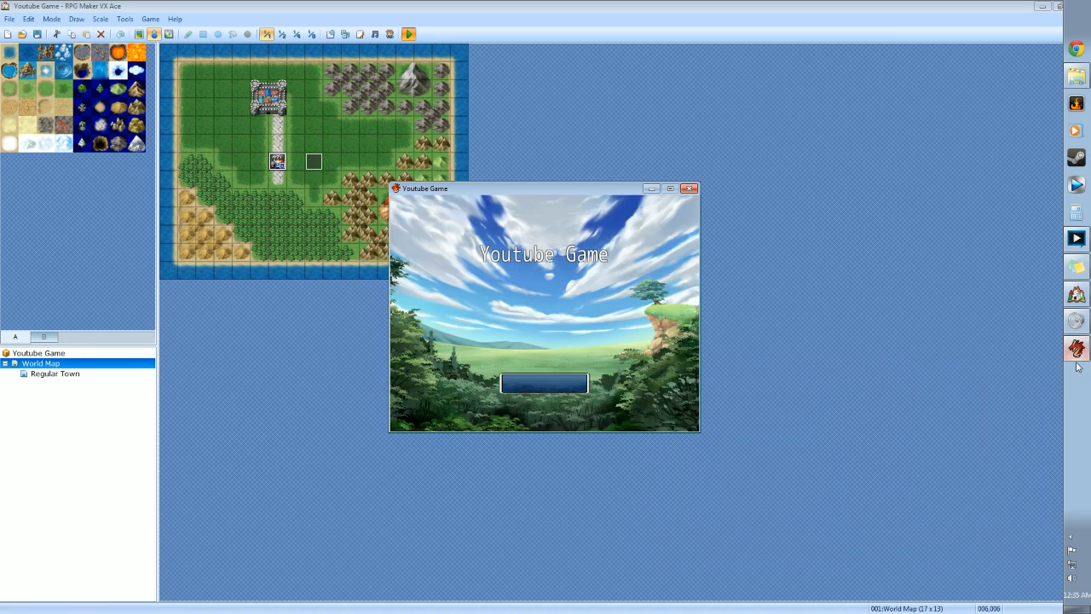
click(1081, 324)
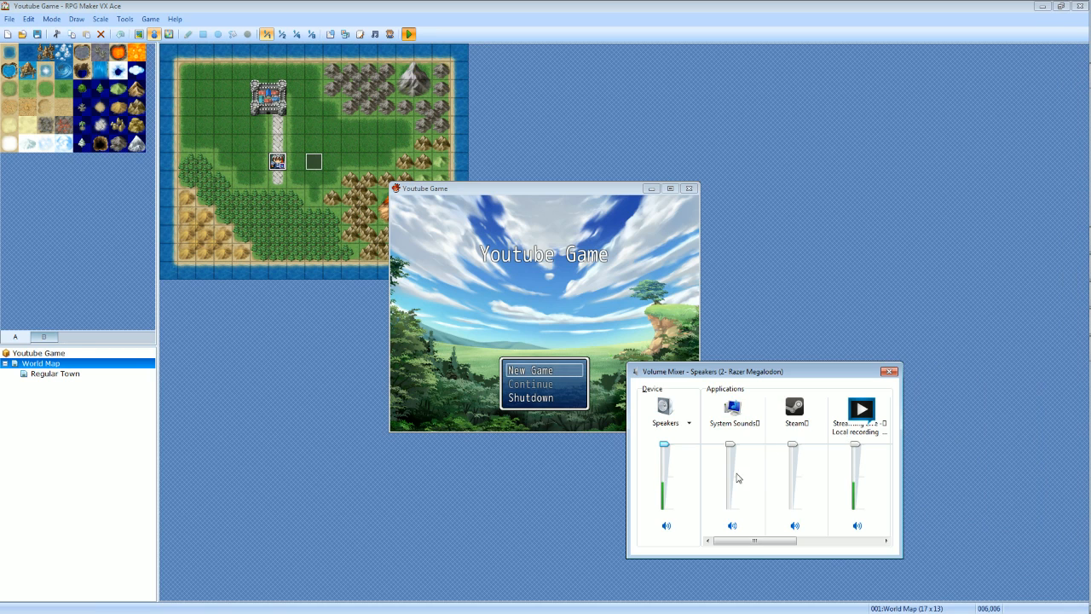
drag(747, 541, 831, 541)
drag(855, 444, 855, 509)
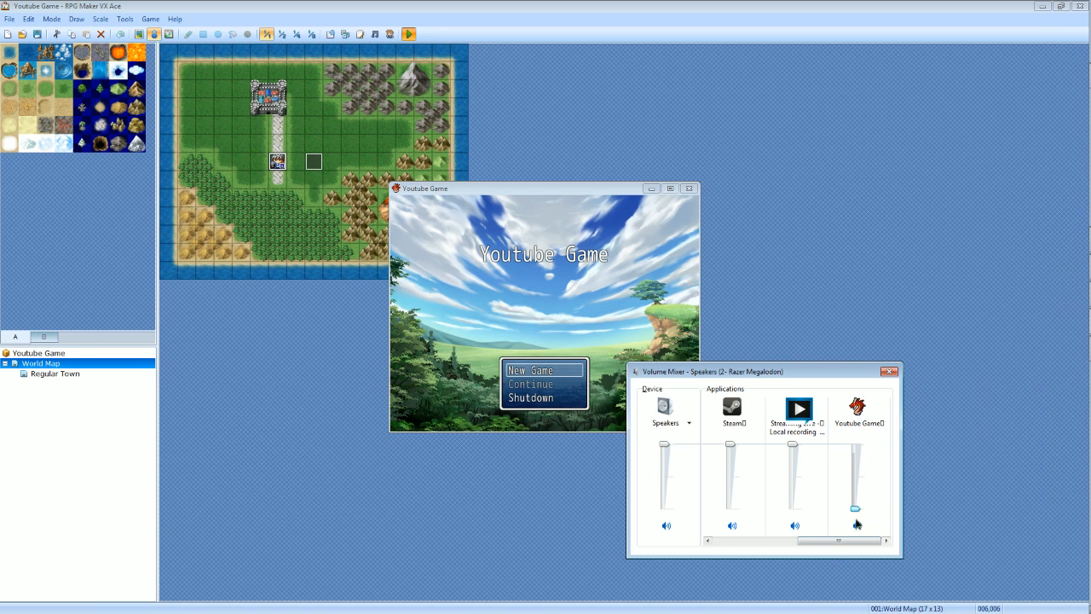
click(886, 371)
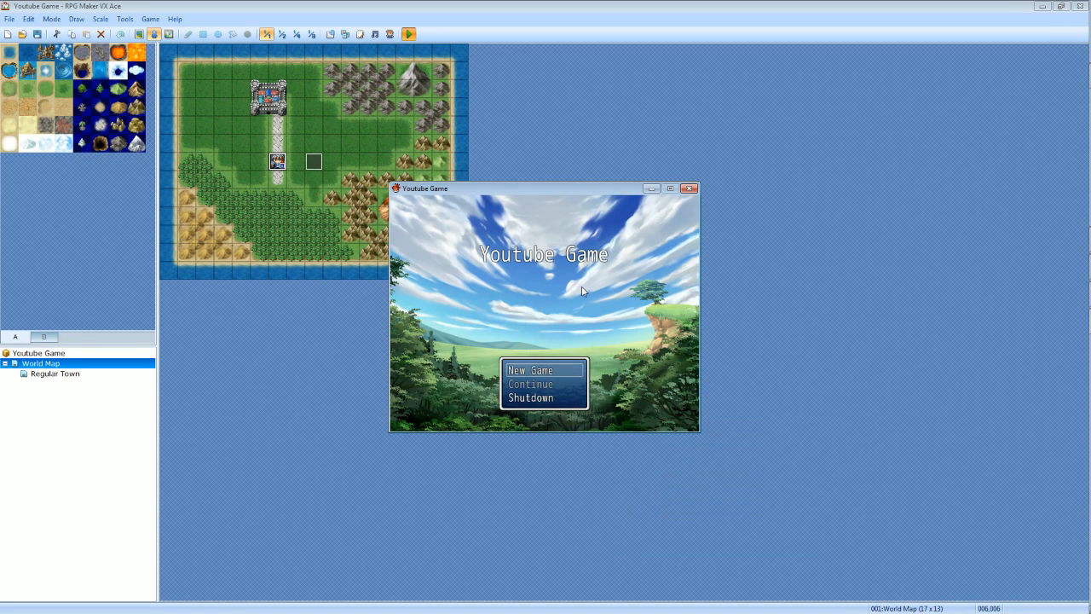
Start a new game, advance the message to check the Moving event through the town transfer, and close the playtest.
key(Return)
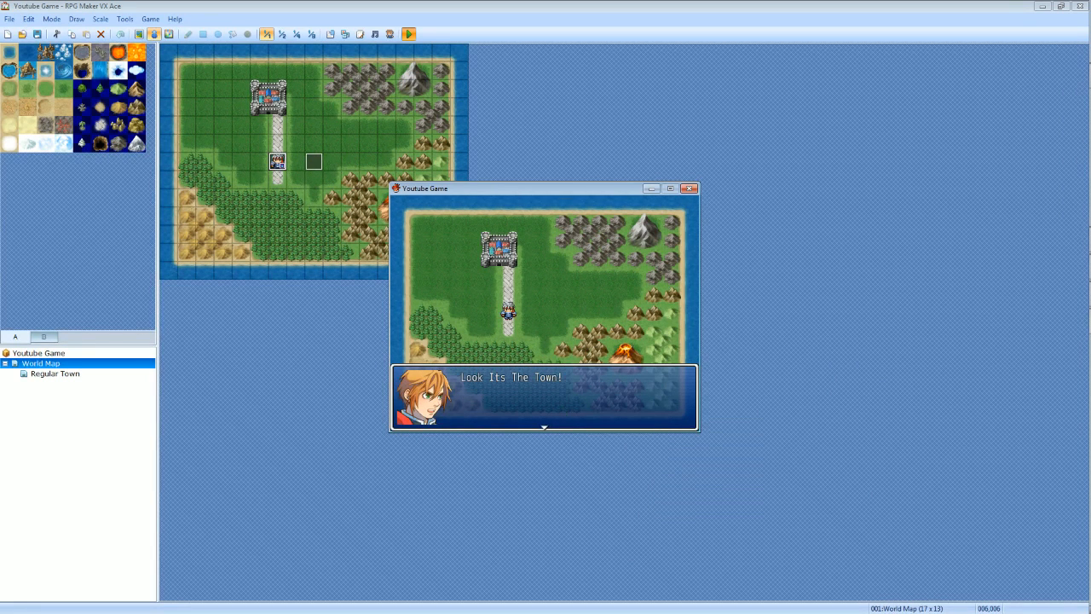
key(Return)
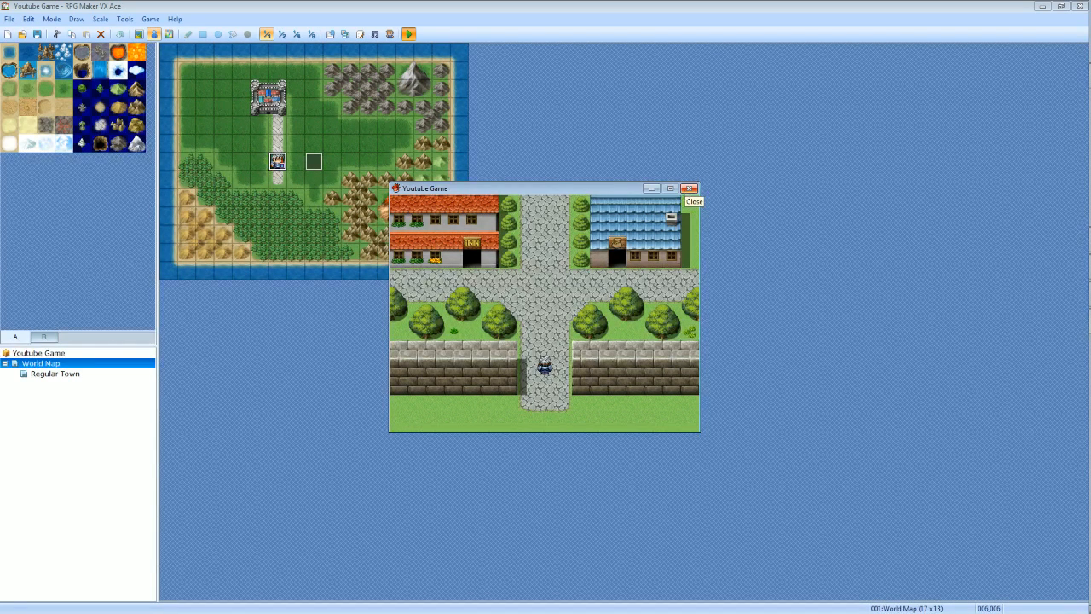
click(689, 188)
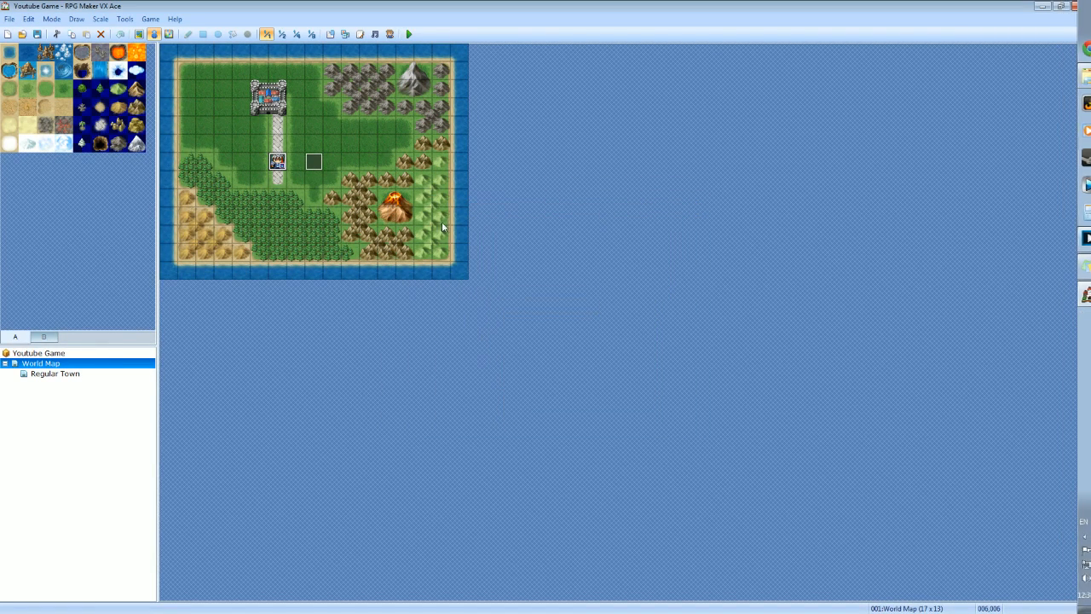